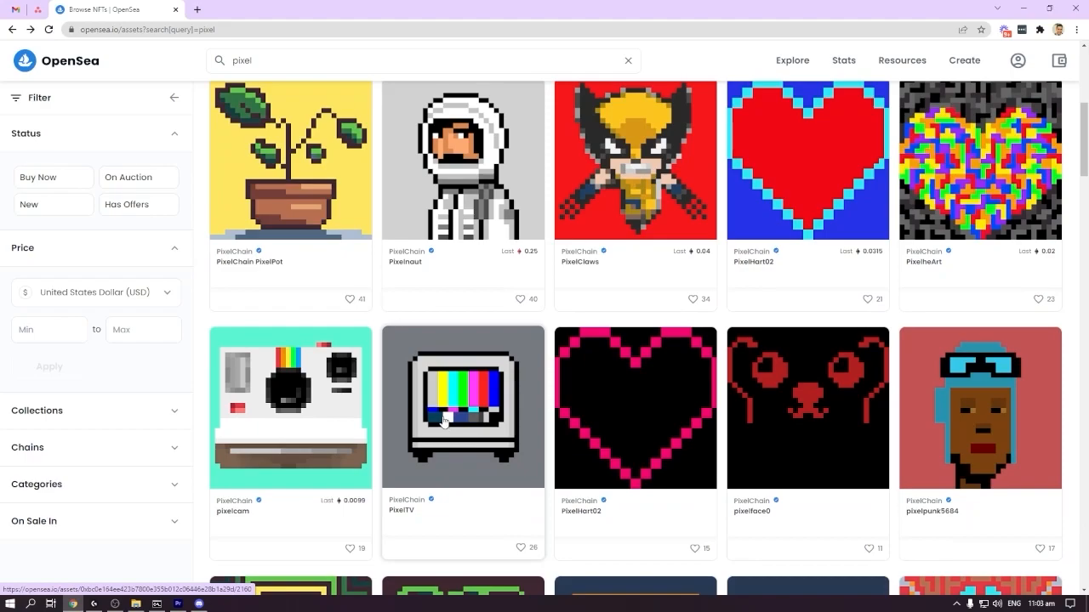
Browse the pixel-art NFT listings in the search results for "pixel".
{"action": "scroll", "coordinate": [469, 417], "scroll_direction": "down", "scroll_amount": 3}
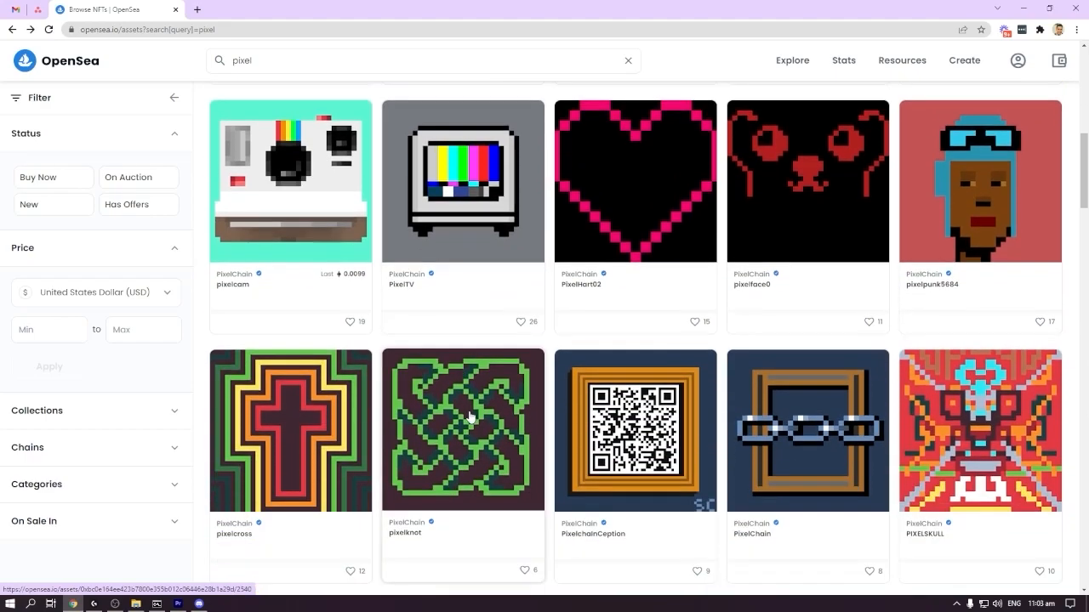
{"action": "scroll", "coordinate": [470, 417], "scroll_direction": "down", "scroll_amount": 1}
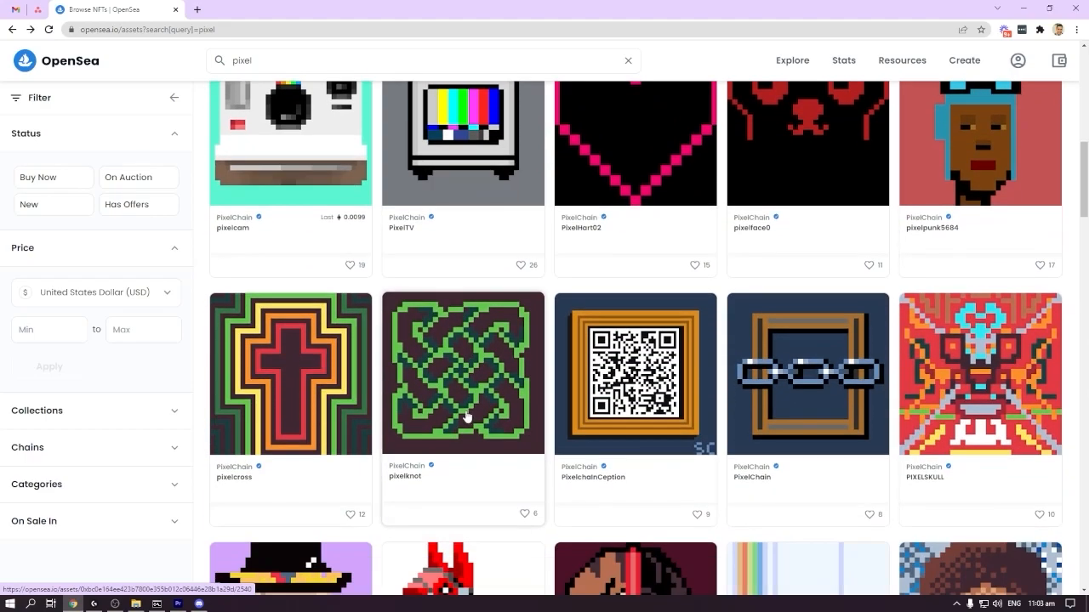
{"action": "scroll", "coordinate": [466, 415], "scroll_direction": "down", "scroll_amount": 1}
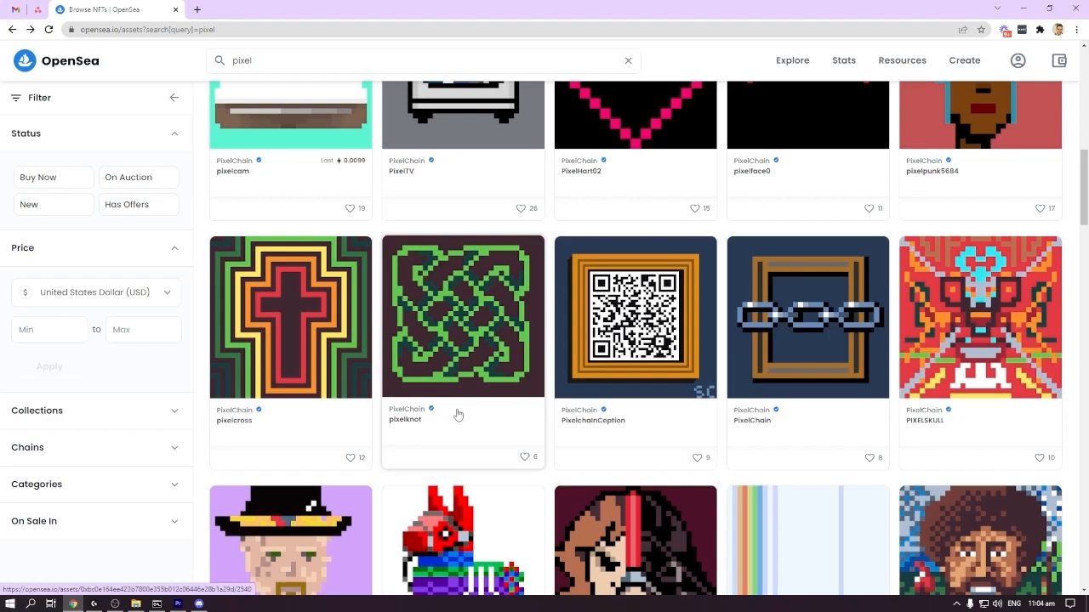
{"action": "scroll", "coordinate": [457, 415], "scroll_direction": "down", "scroll_amount": 1}
{"action": "scroll", "coordinate": [457, 415], "scroll_direction": "up", "scroll_amount": 5}
{"action": "scroll", "coordinate": [459, 457], "scroll_direction": "down", "scroll_amount": 1}
{"action": "scroll", "coordinate": [460, 457], "scroll_direction": "down", "scroll_amount": 2}
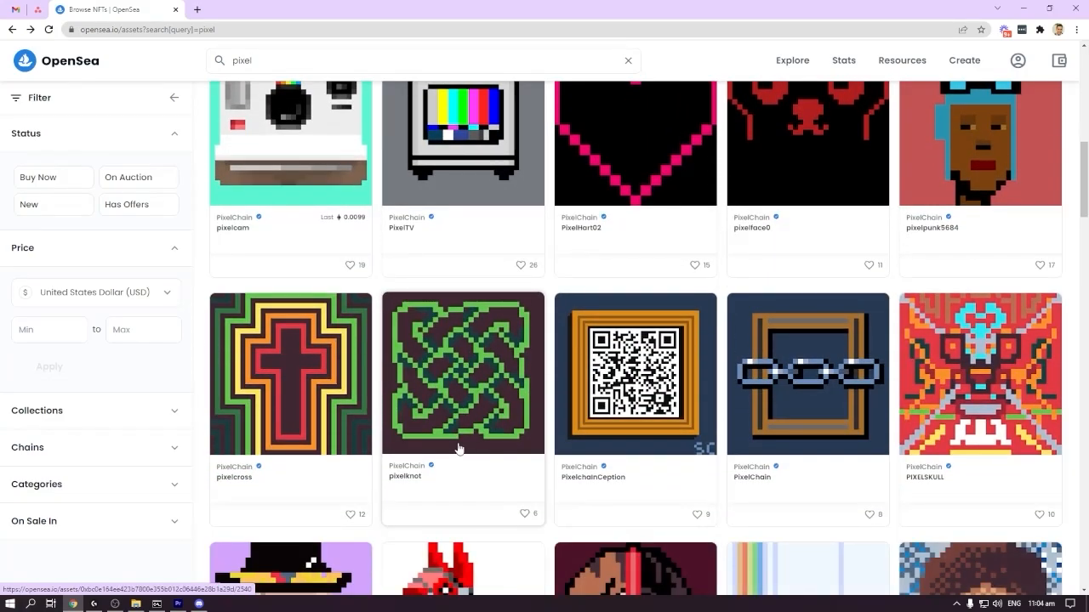
{"action": "scroll", "coordinate": [457, 448], "scroll_direction": "down", "scroll_amount": 2}
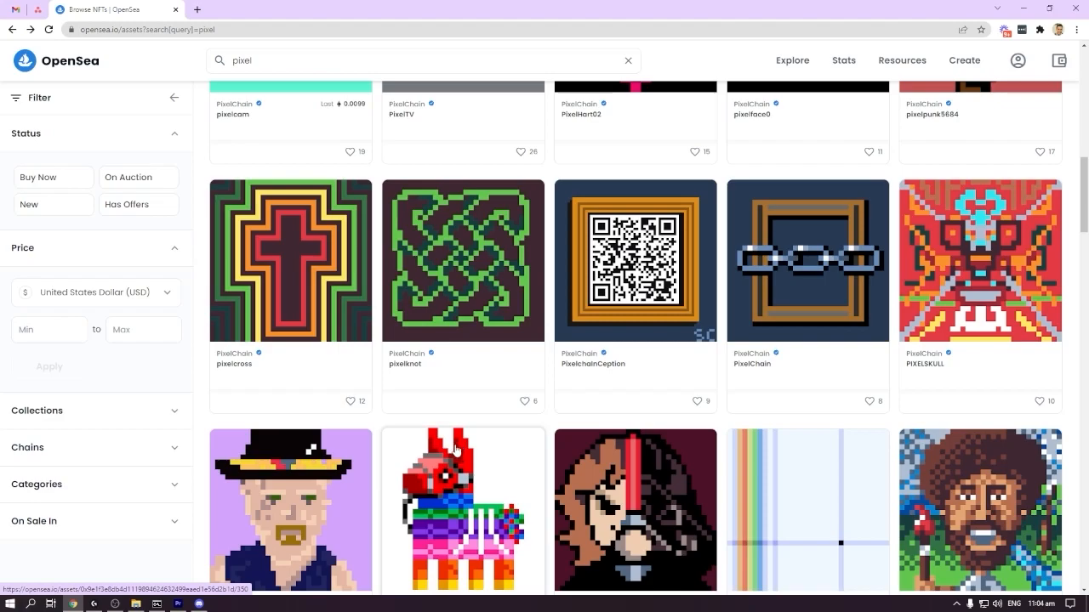
{"action": "scroll", "coordinate": [456, 451], "scroll_direction": "down", "scroll_amount": 1}
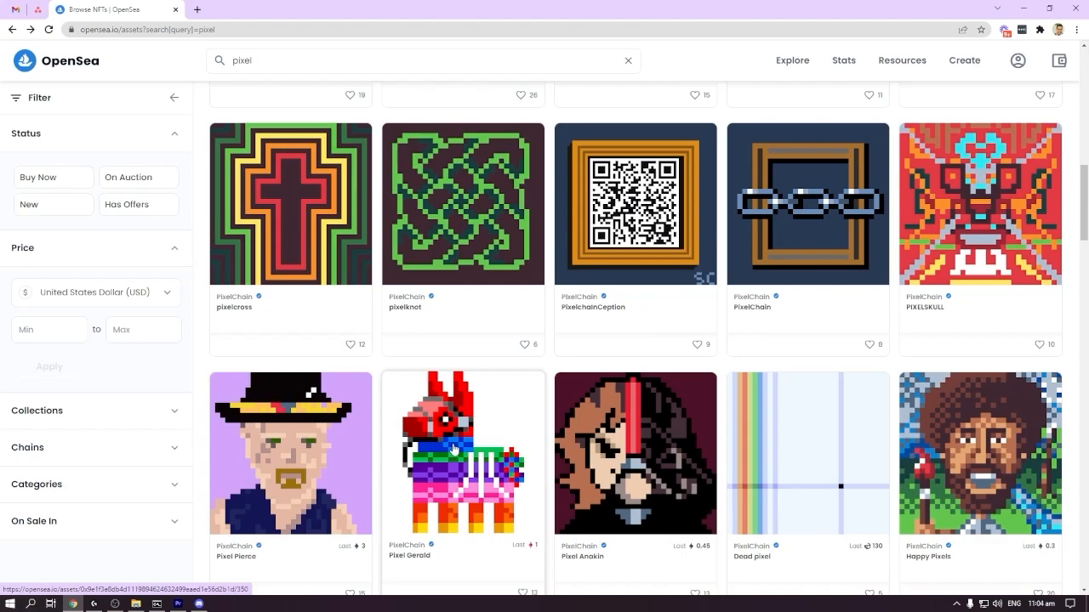
{"action": "scroll", "coordinate": [453, 450], "scroll_direction": "down", "scroll_amount": 2}
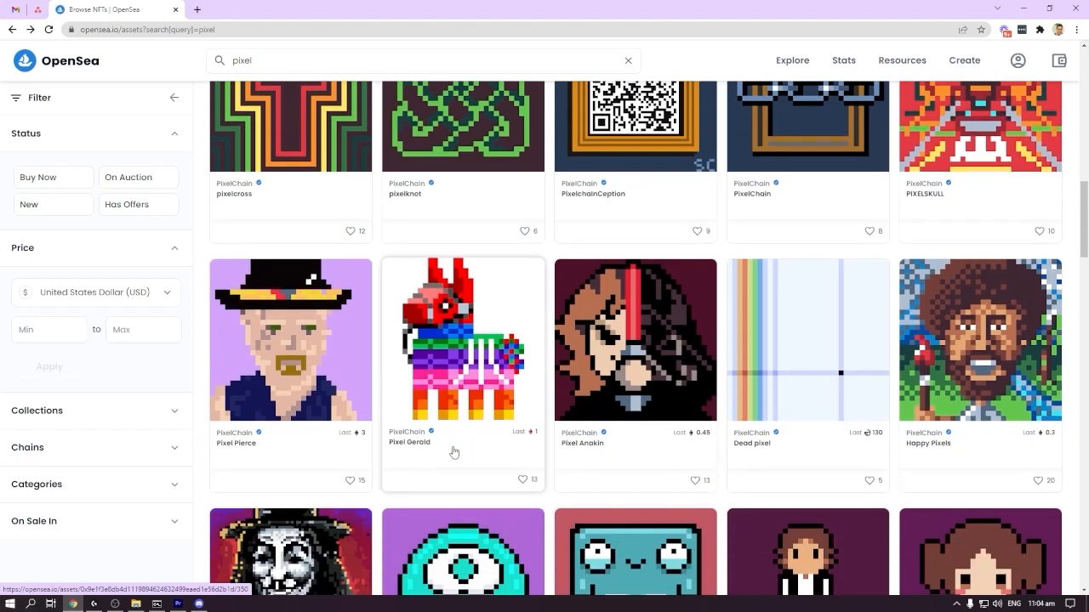
{"action": "scroll", "coordinate": [453, 450], "scroll_direction": "down", "scroll_amount": 1}
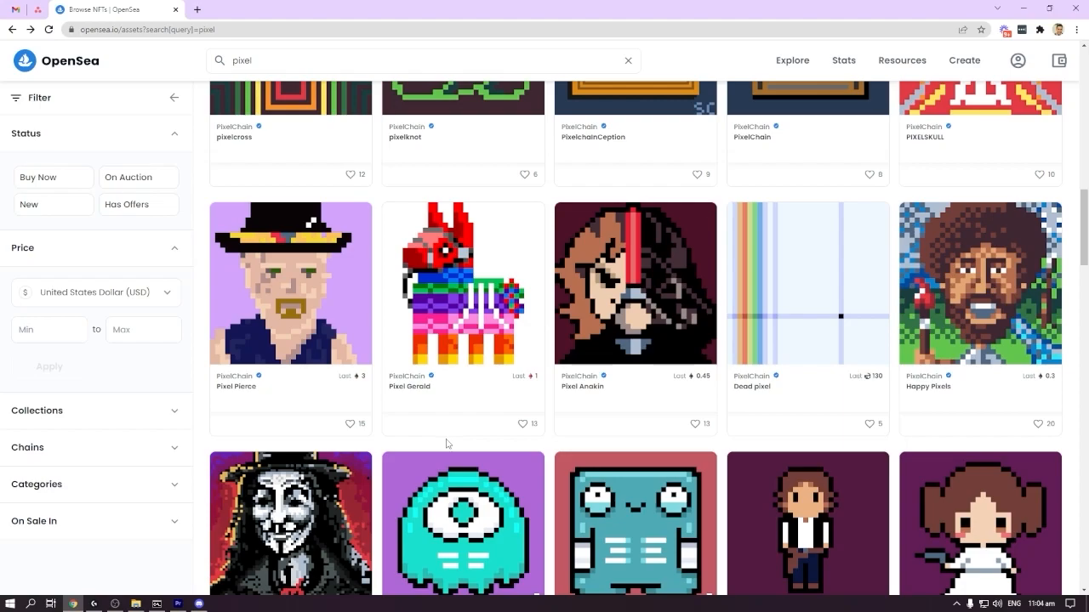
{"action": "scroll", "coordinate": [447, 443], "scroll_direction": "down", "scroll_amount": 1}
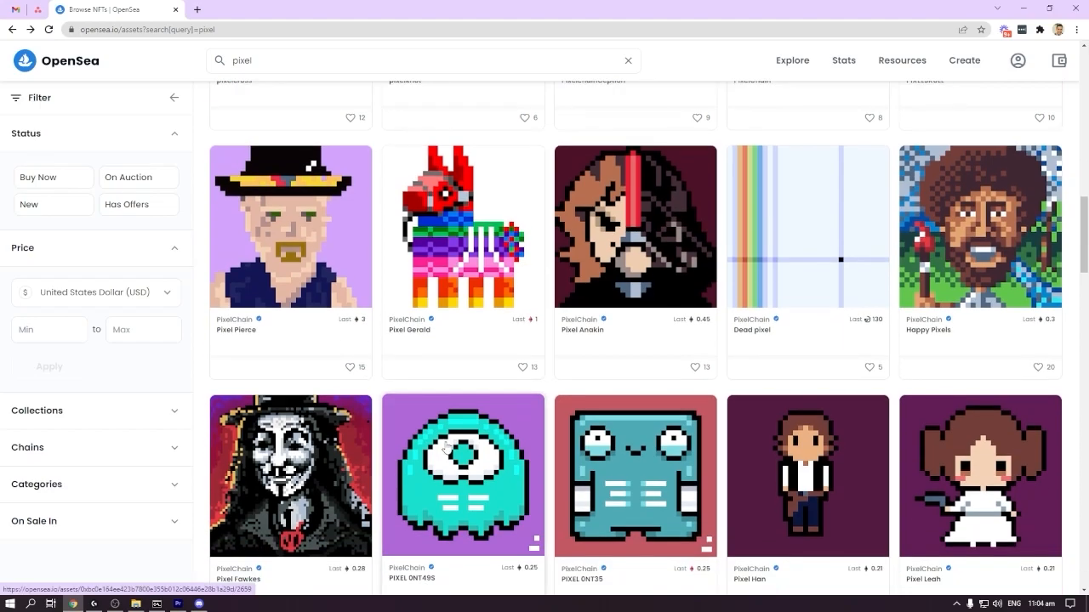
{"action": "scroll", "coordinate": [484, 520], "scroll_direction": "up", "scroll_amount": 10}
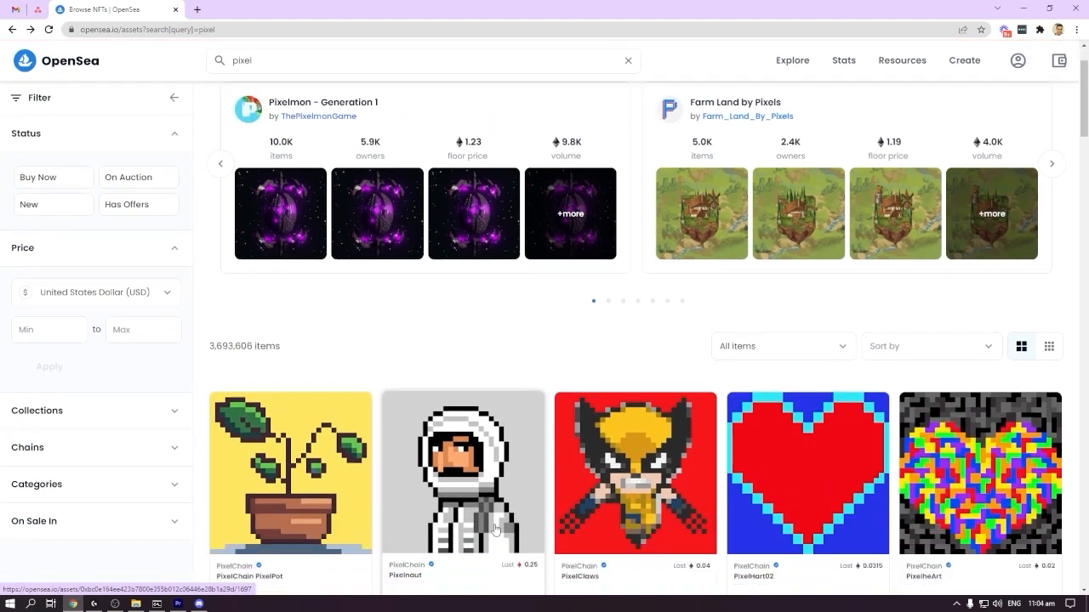
{"action": "scroll", "coordinate": [495, 523], "scroll_direction": "down", "scroll_amount": 1}
{"action": "scroll", "coordinate": [495, 528], "scroll_direction": "down", "scroll_amount": 3}
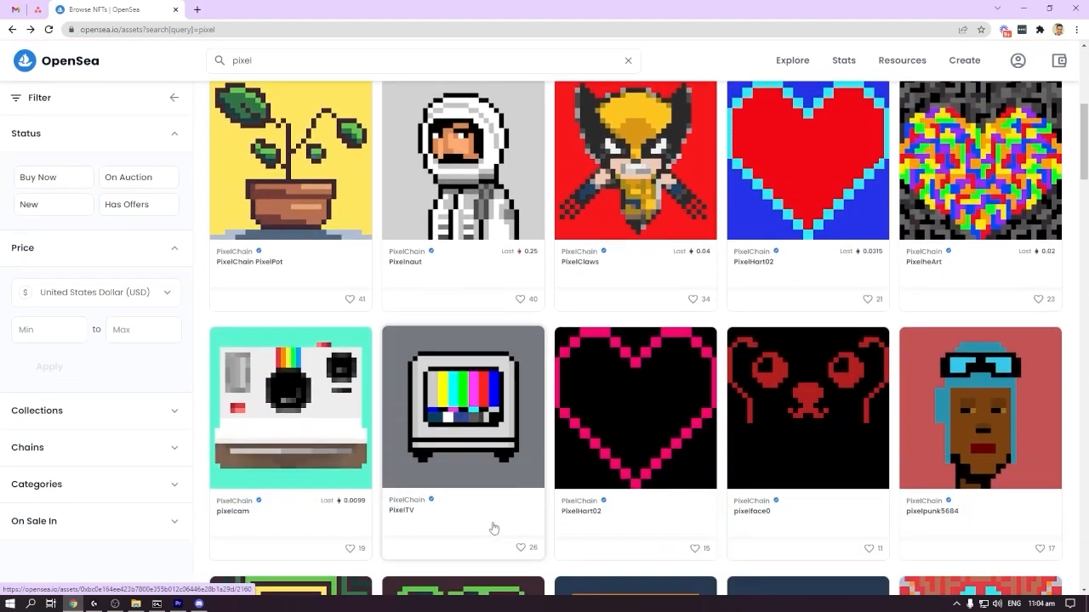
{"action": "scroll", "coordinate": [494, 527], "scroll_direction": "down", "scroll_amount": 2}
{"action": "scroll", "coordinate": [493, 525], "scroll_direction": "up", "scroll_amount": 1}
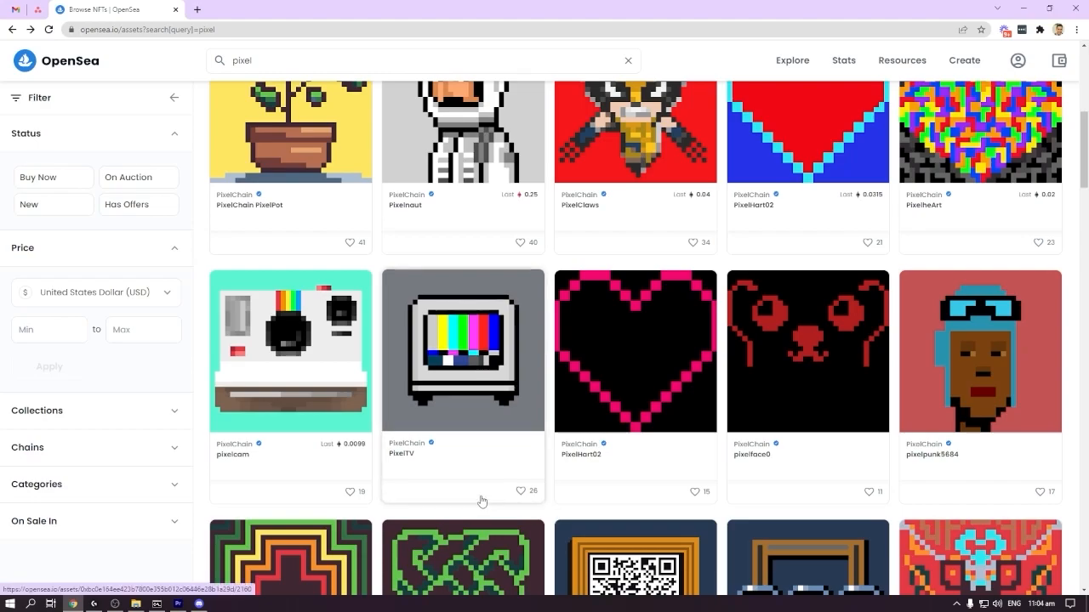
{"action": "scroll", "coordinate": [481, 506], "scroll_direction": "up", "scroll_amount": 3}
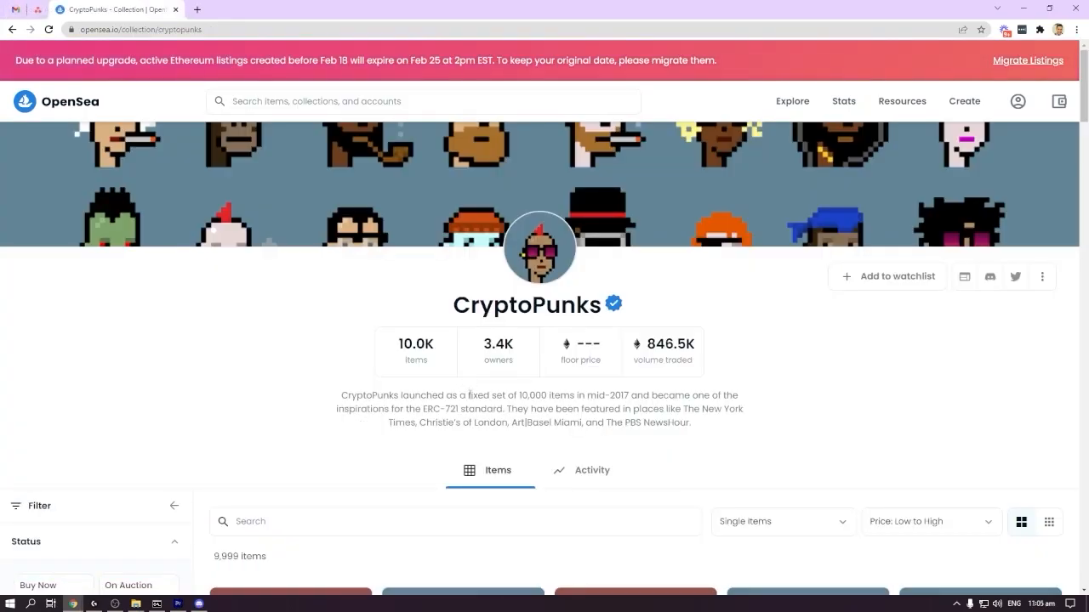
Open CryptoPunk #5717 from the CryptoPunks collection and examine its artwork, price history, listings and offers.
{"action": "scroll", "coordinate": [471, 387], "scroll_direction": "down", "scroll_amount": 5}
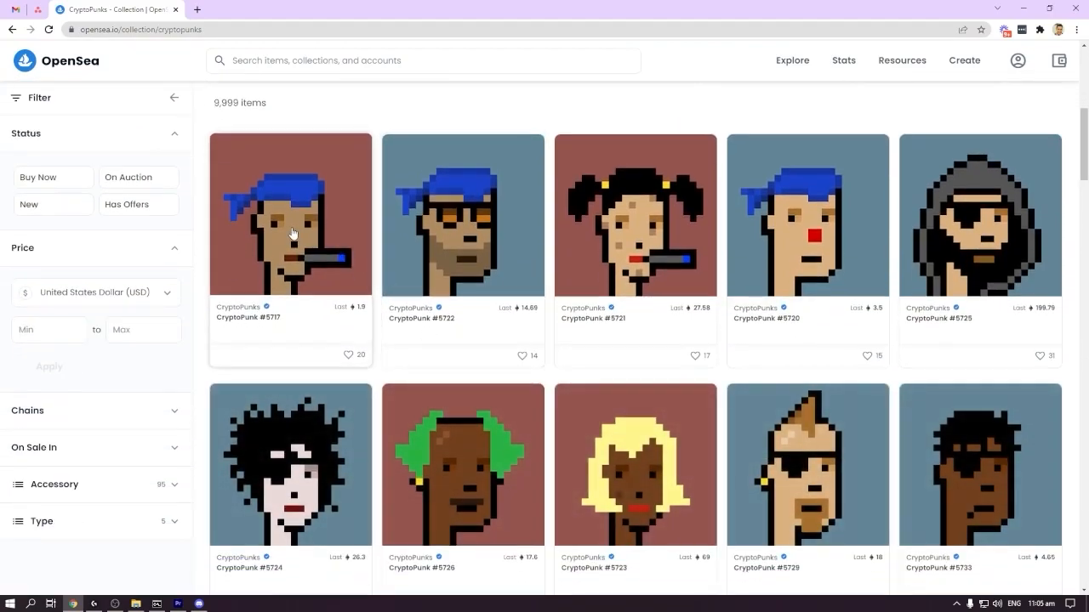
{"action": "left_click", "coordinate": [292, 233]}
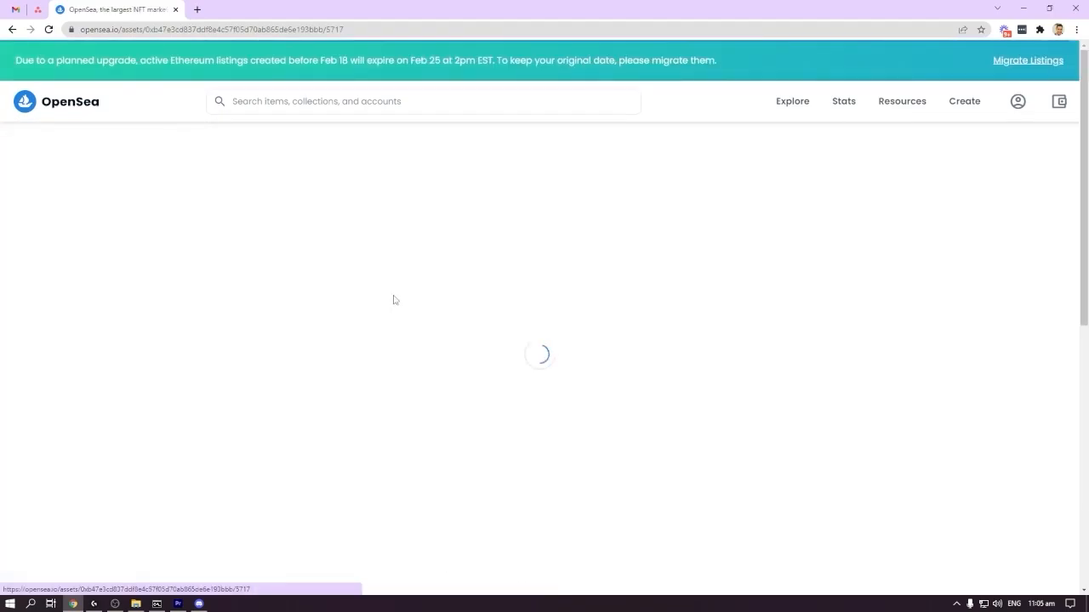
{"action": "scroll", "coordinate": [554, 357], "scroll_direction": "down", "scroll_amount": 2}
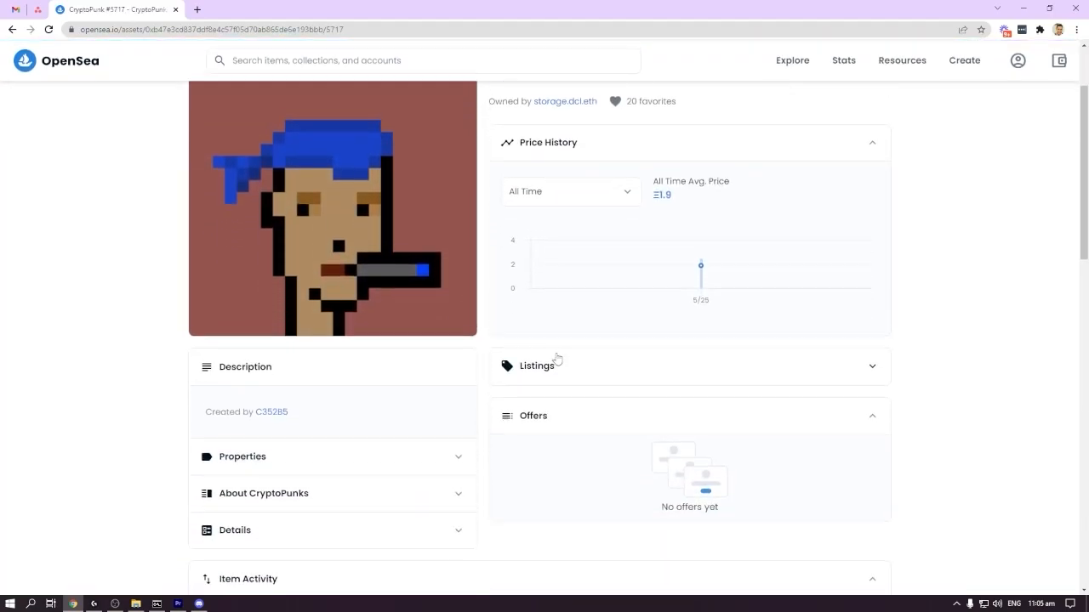
{"action": "scroll", "coordinate": [583, 356], "scroll_direction": "up", "scroll_amount": 1}
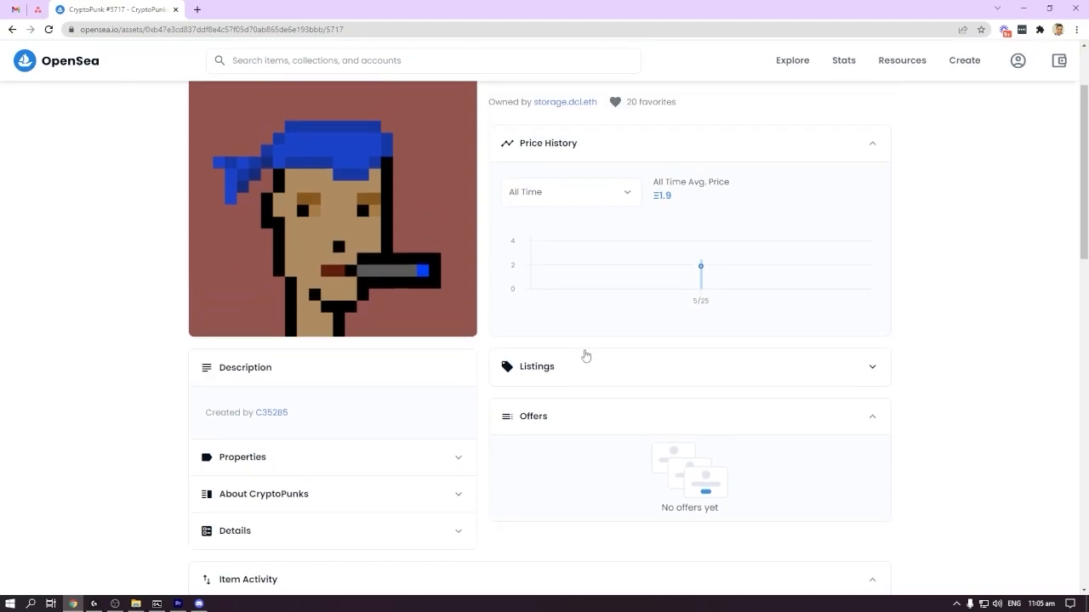
{"action": "scroll", "coordinate": [613, 356], "scroll_direction": "down", "scroll_amount": 2}
{"action": "scroll", "coordinate": [599, 353], "scroll_direction": "down", "scroll_amount": 2}
{"action": "scroll", "coordinate": [598, 349], "scroll_direction": "up", "scroll_amount": 6}
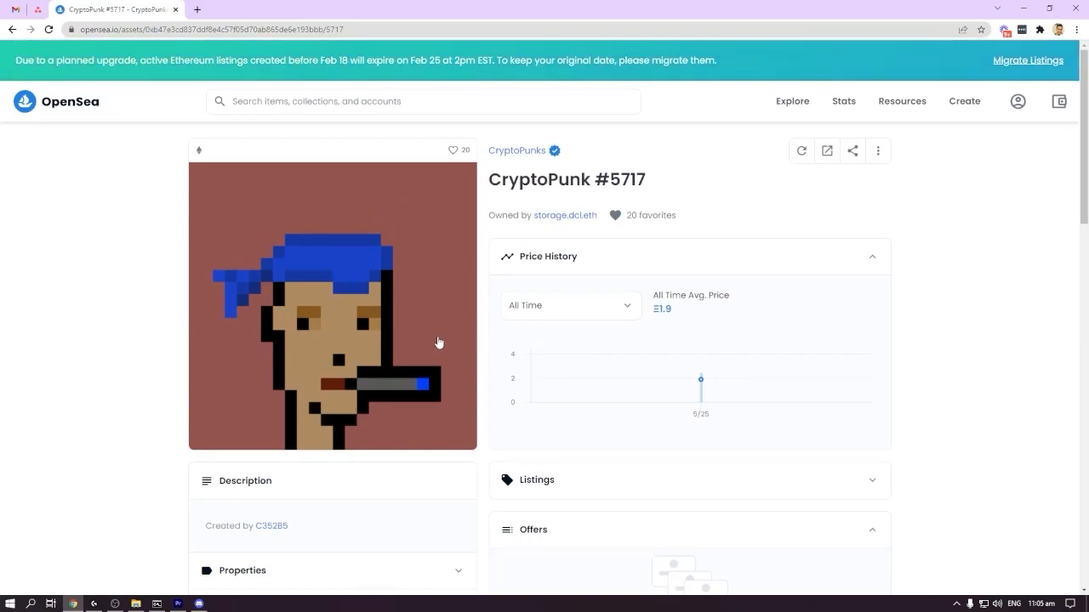
{"action": "scroll", "coordinate": [447, 345], "scroll_direction": "down", "scroll_amount": 2}
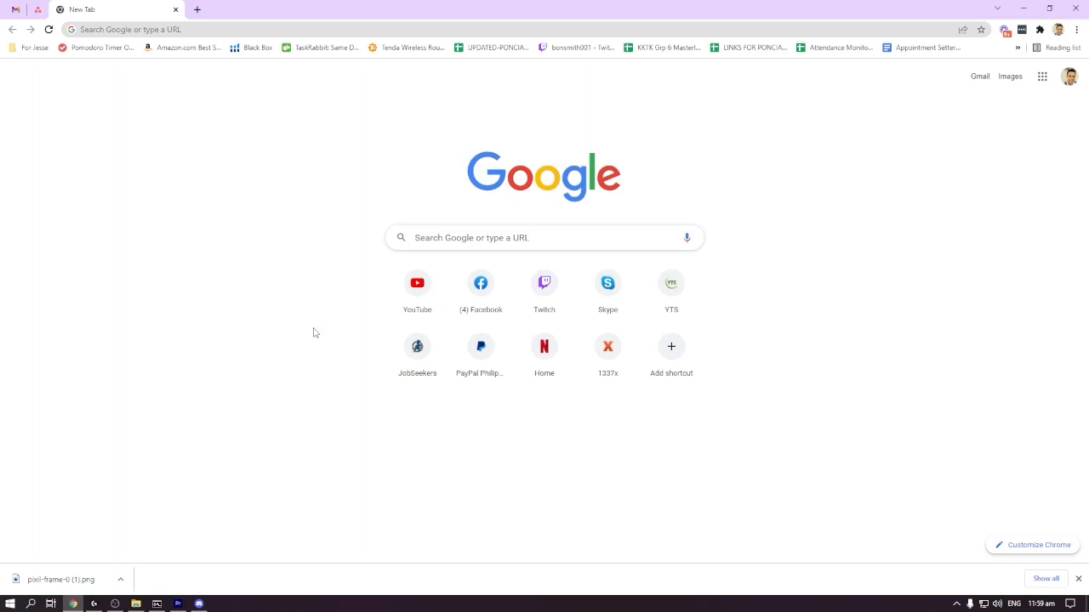
Search Google for "cup cartoon" and show the image results.
{"action": "left_click", "coordinate": [188, 30]}
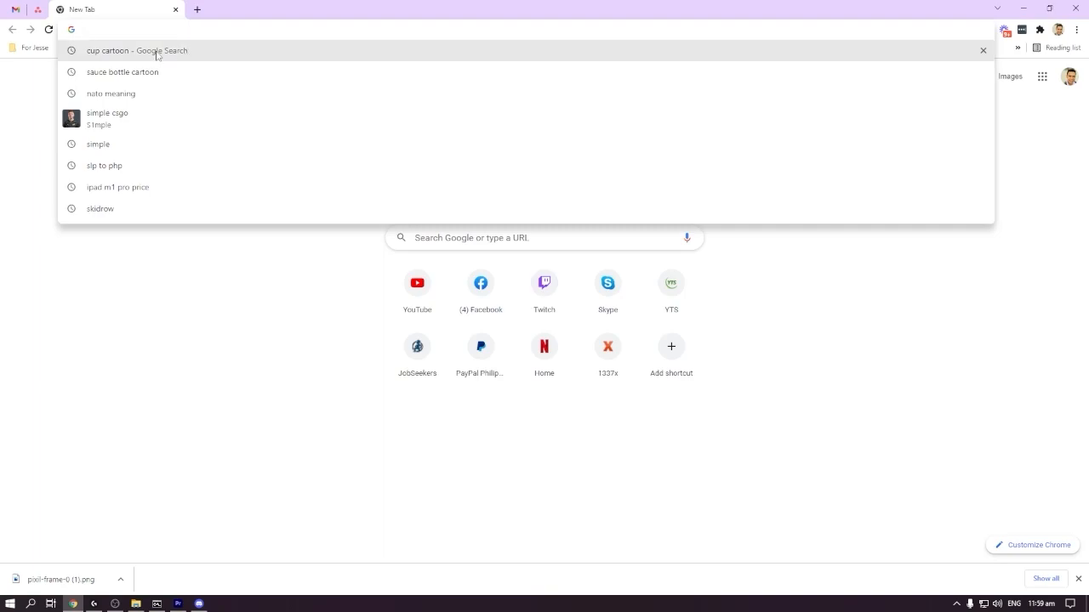
{"action": "left_click", "coordinate": [156, 53]}
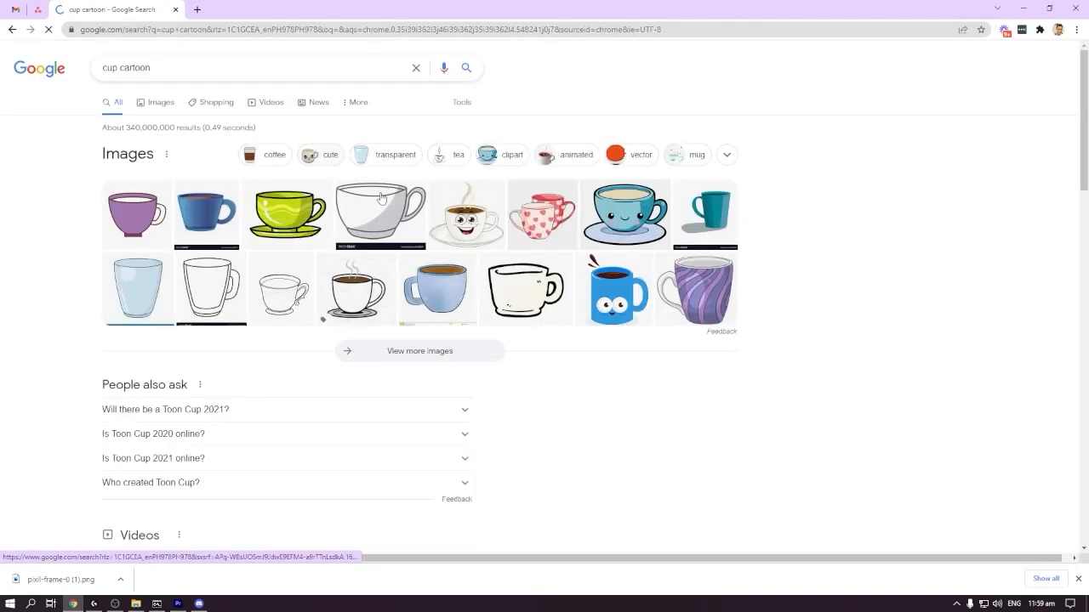
{"action": "left_click", "coordinate": [161, 102]}
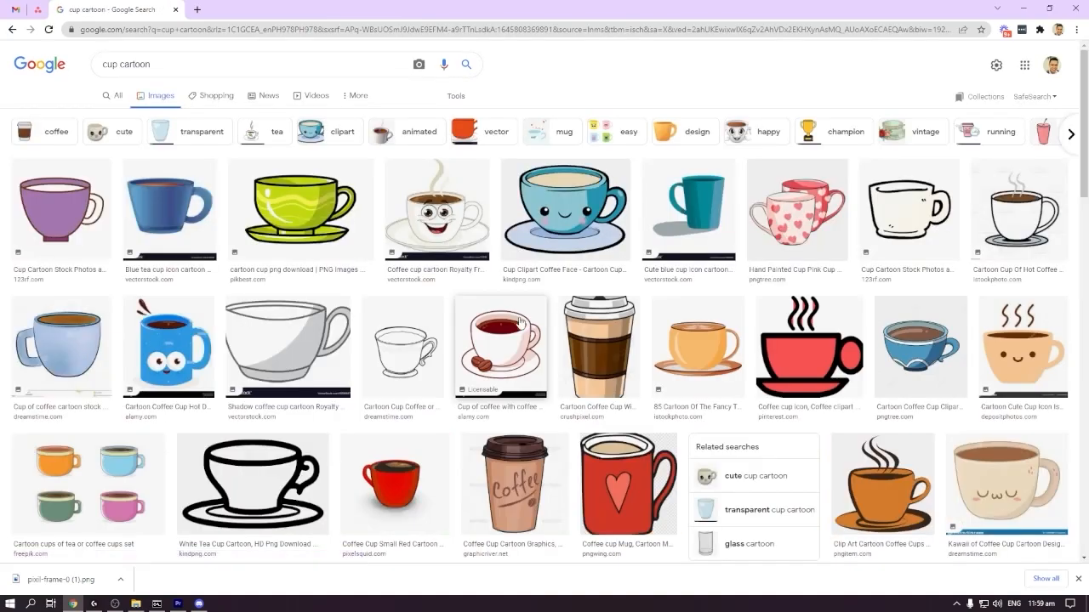
Find the cute cartoon blue coffee cup with eyes from VectorStock in the image results and open its preview.
{"action": "scroll", "coordinate": [510, 374], "scroll_direction": "down", "scroll_amount": 2}
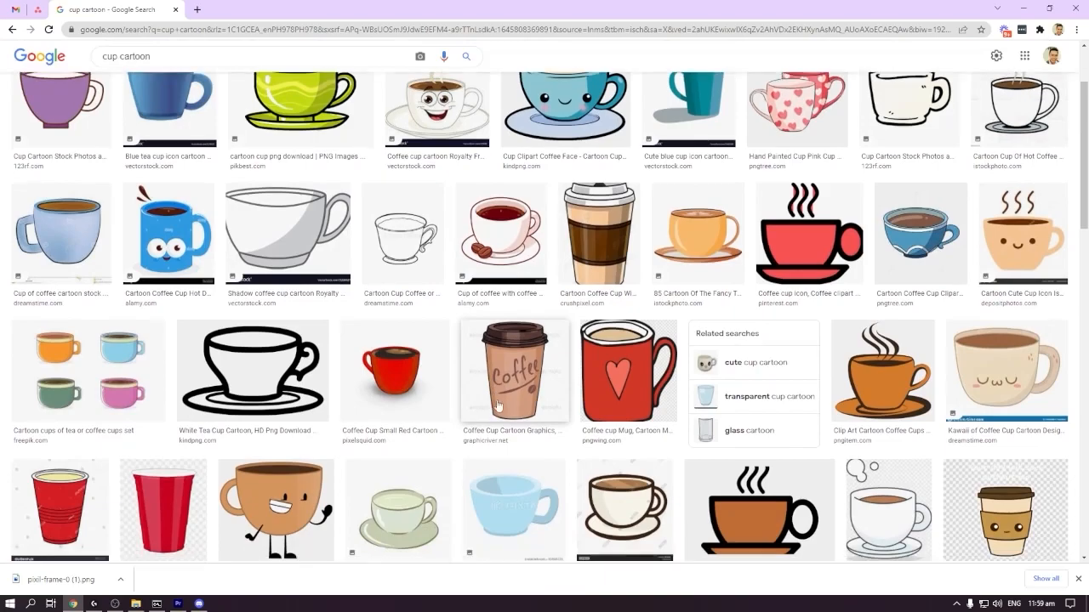
{"action": "scroll", "coordinate": [507, 412], "scroll_direction": "up", "scroll_amount": 1}
{"action": "scroll", "coordinate": [508, 412], "scroll_direction": "down", "scroll_amount": 5}
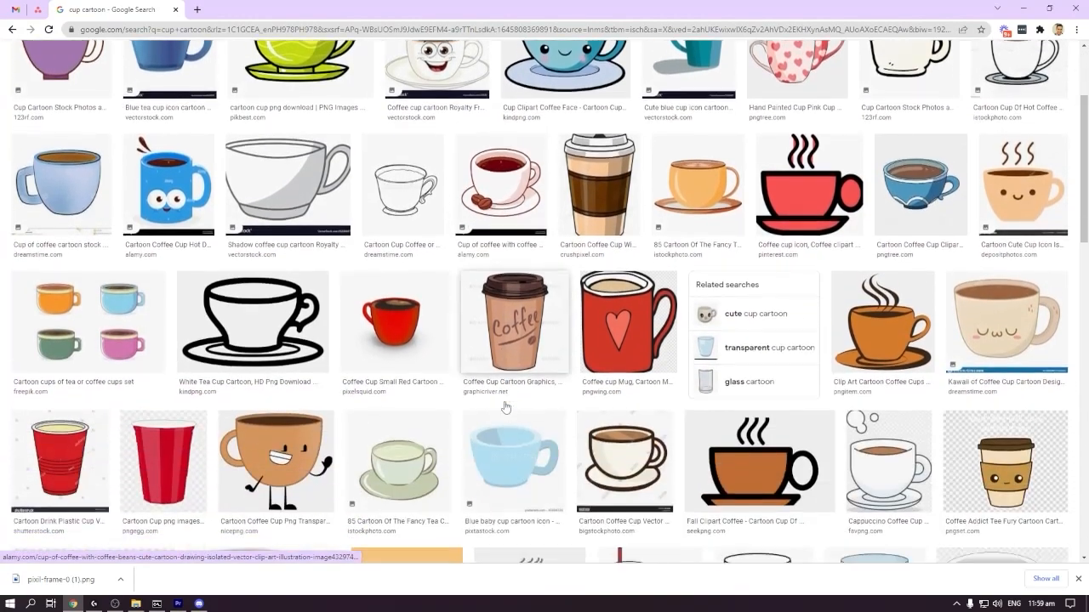
{"action": "scroll", "coordinate": [501, 408], "scroll_direction": "down", "scroll_amount": 5}
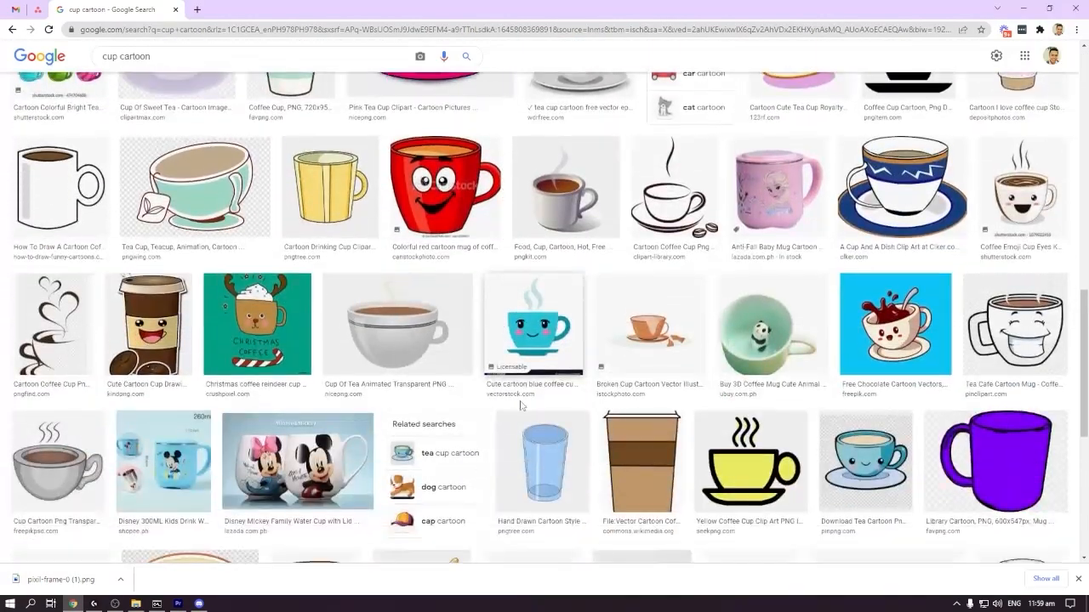
{"action": "left_click", "coordinate": [537, 337]}
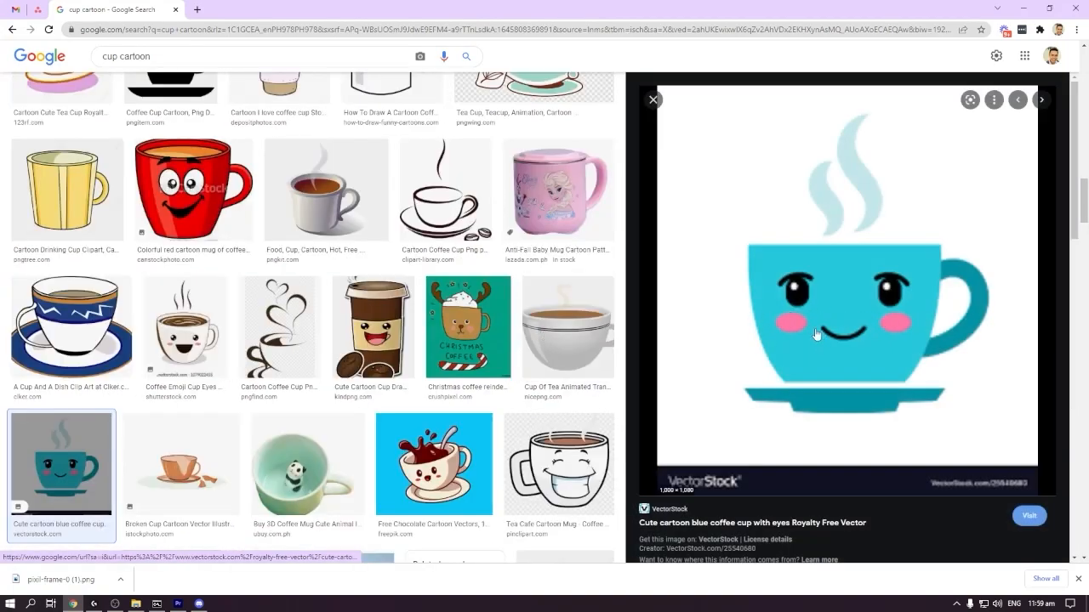
Save the blue coffee cup image to the Downloads folder as the PNG file "images (1)".
{"action": "right_click", "coordinate": [801, 293]}
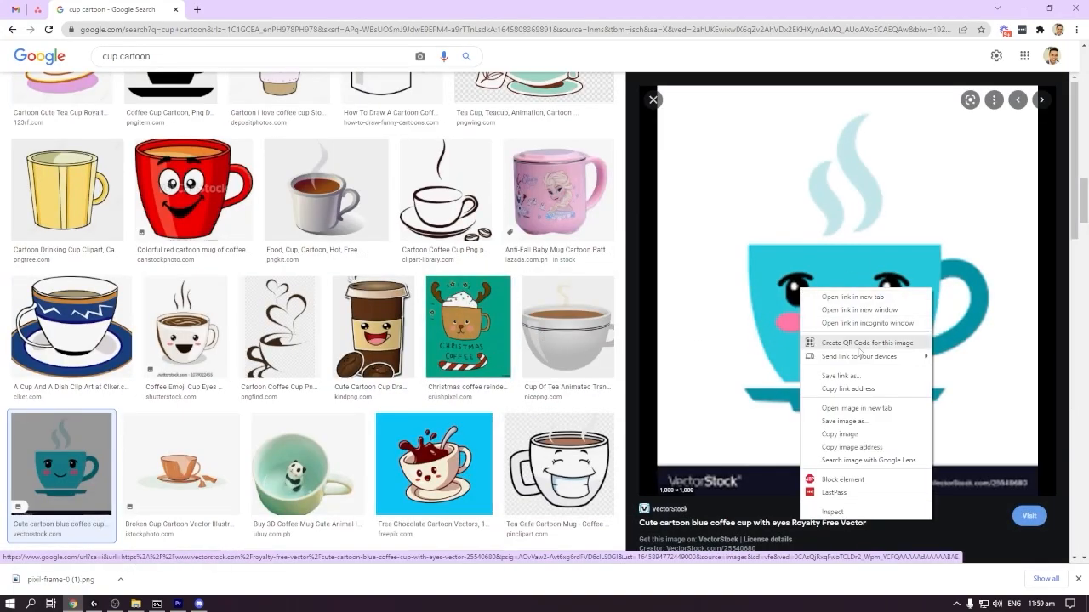
{"action": "left_click", "coordinate": [853, 431]}
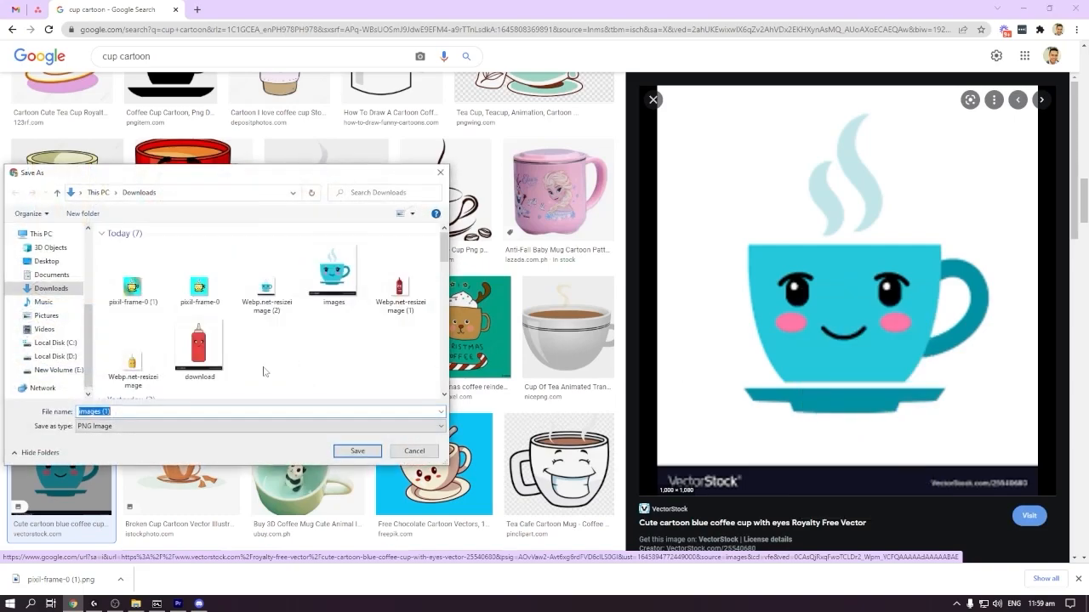
{"action": "left_click", "coordinate": [110, 426]}
{"action": "left_click", "coordinate": [107, 436]}
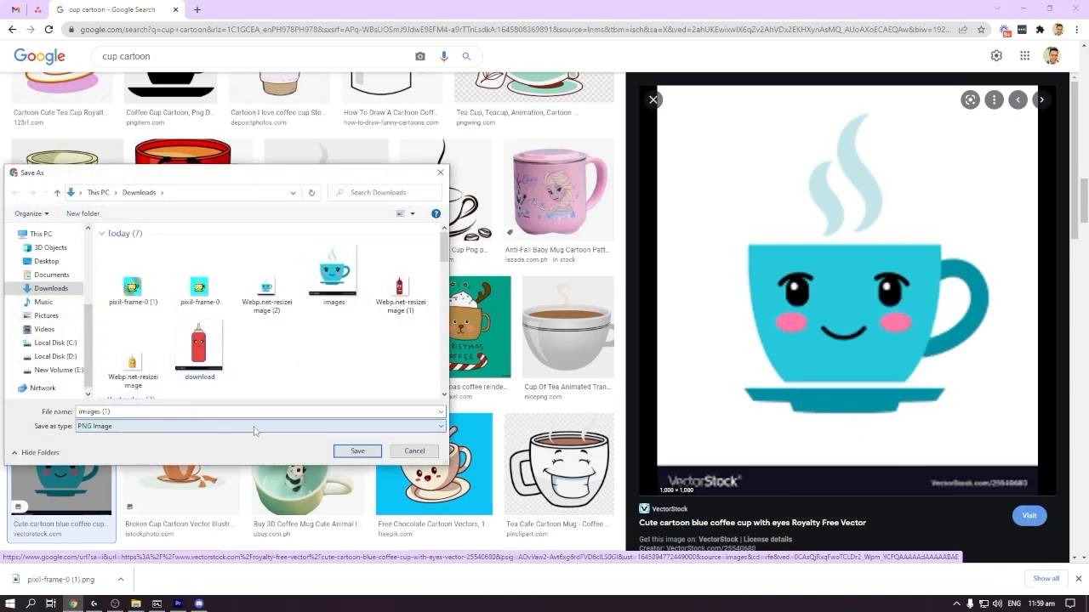
{"action": "left_click", "coordinate": [358, 452]}
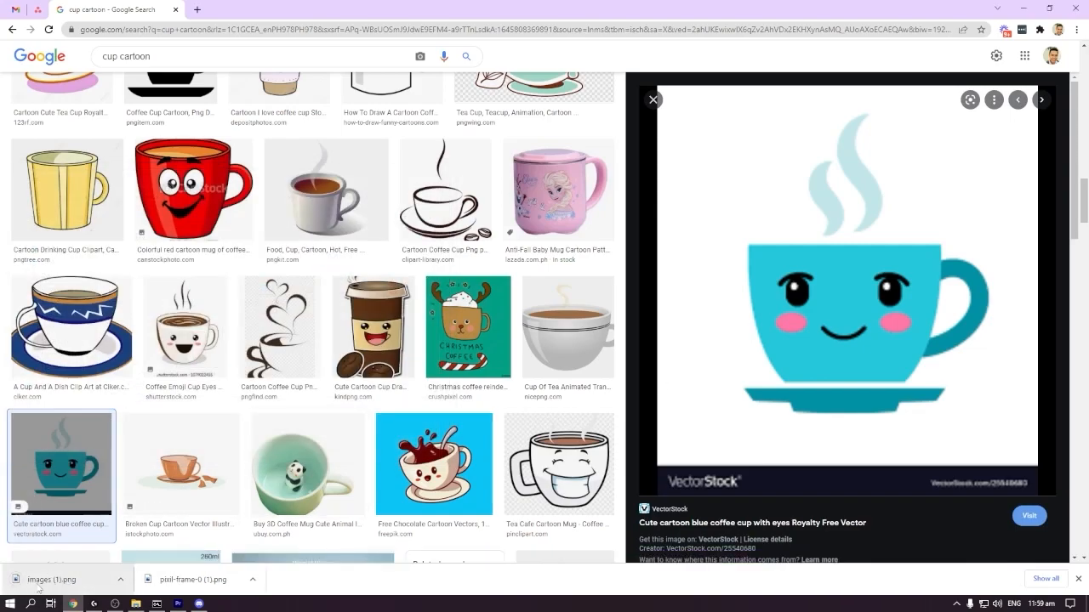
Open resizeimage.net in a new browser tab and look over its upload, crop and resize options.
{"action": "left_click", "coordinate": [198, 10]}
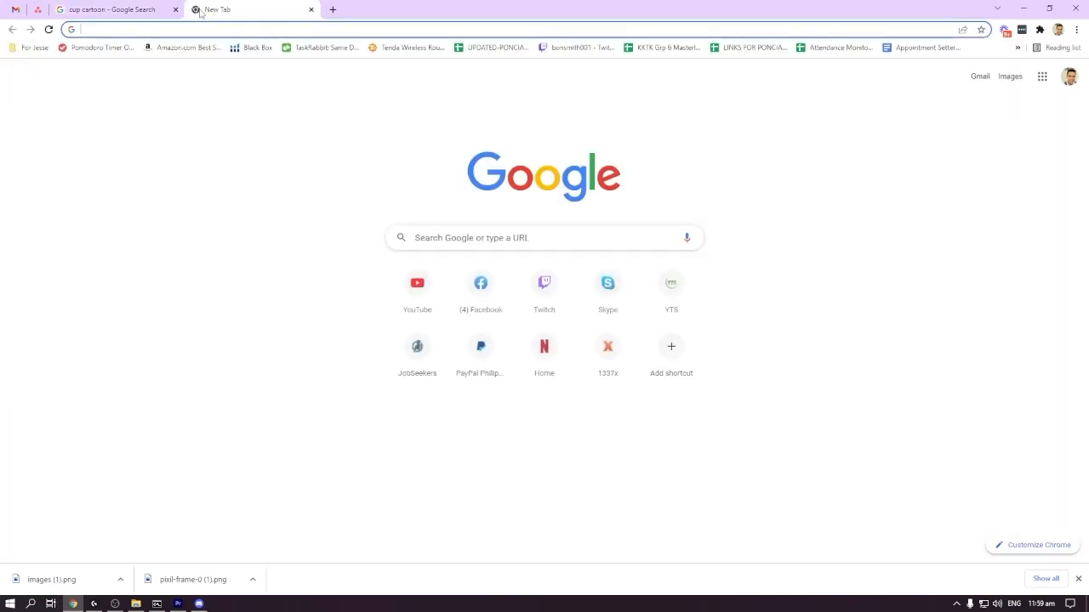
{"action": "type", "text": "resizeimage.net"}
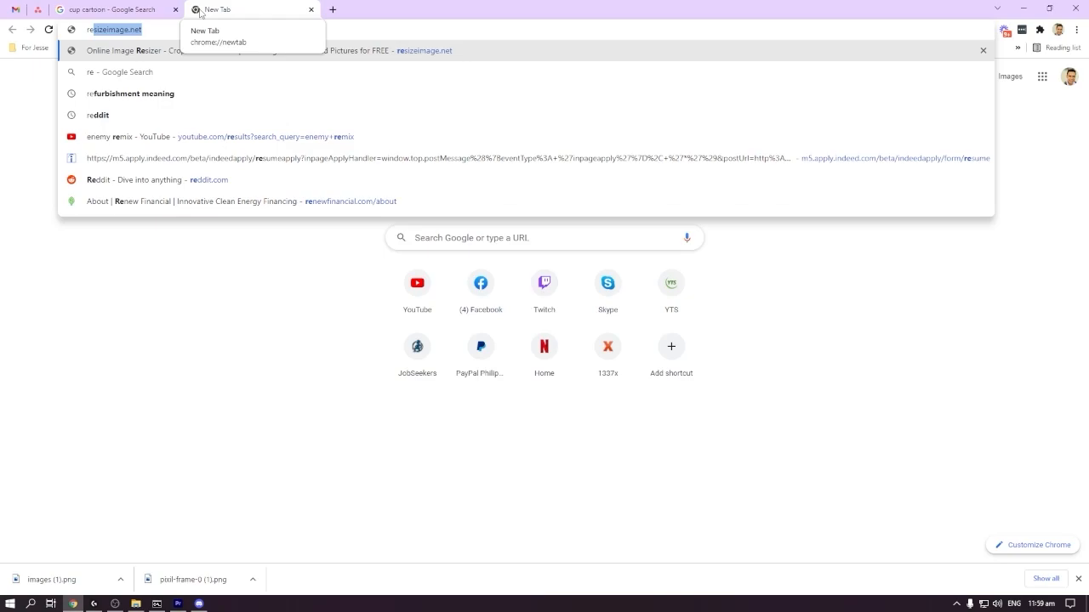
{"action": "key", "text": "Return"}
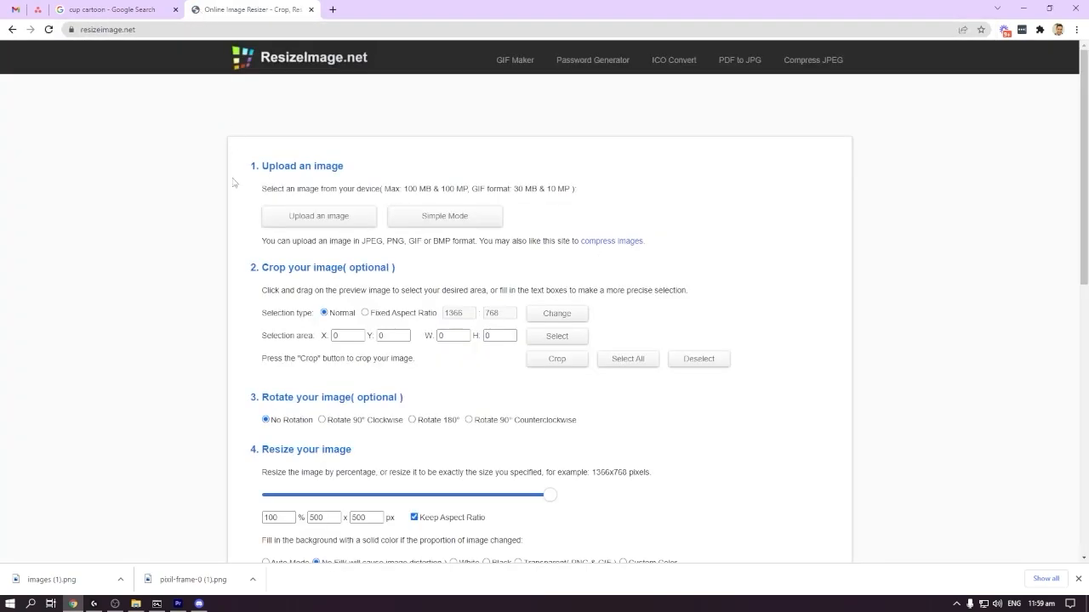
{"action": "scroll", "coordinate": [236, 246], "scroll_direction": "down", "scroll_amount": 2}
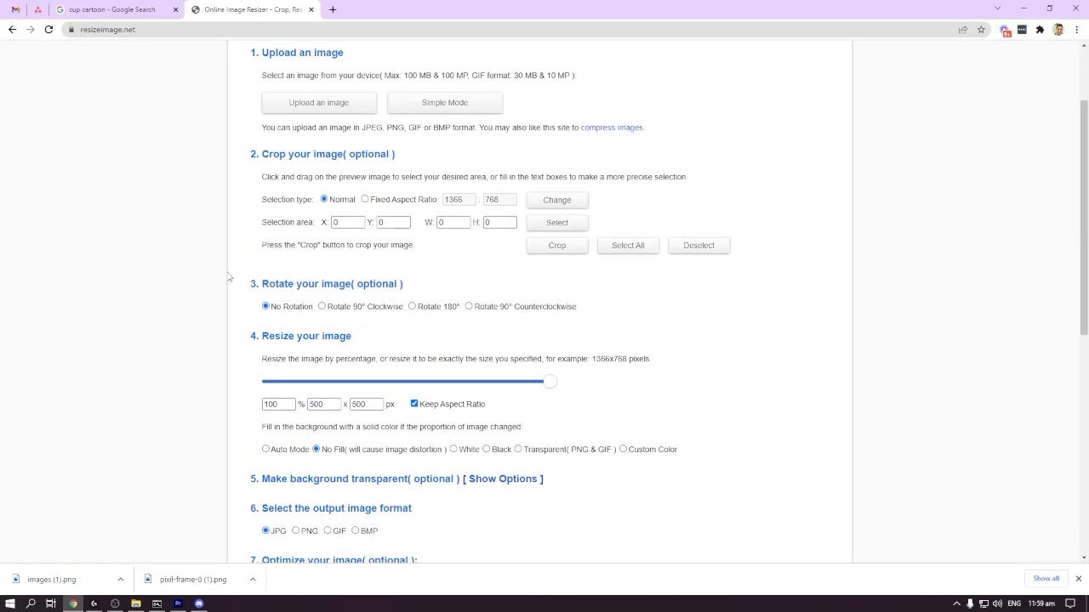
{"action": "scroll", "coordinate": [188, 290], "scroll_direction": "up", "scroll_amount": 1}
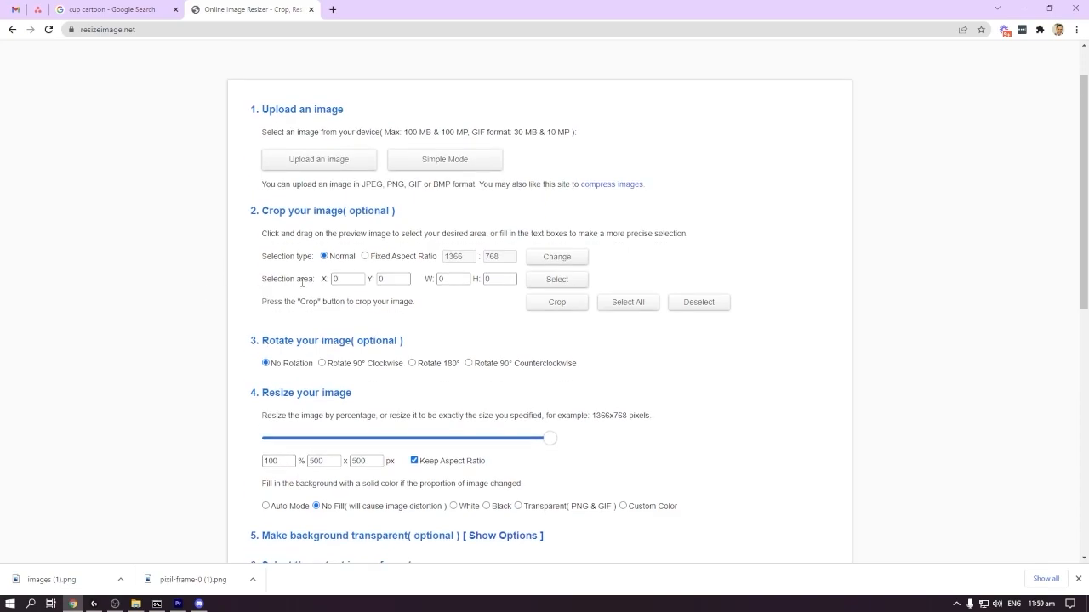
Upload the blue cup image "images (1)" from the Downloads folder to the online resizer.
{"action": "left_click", "coordinate": [322, 169]}
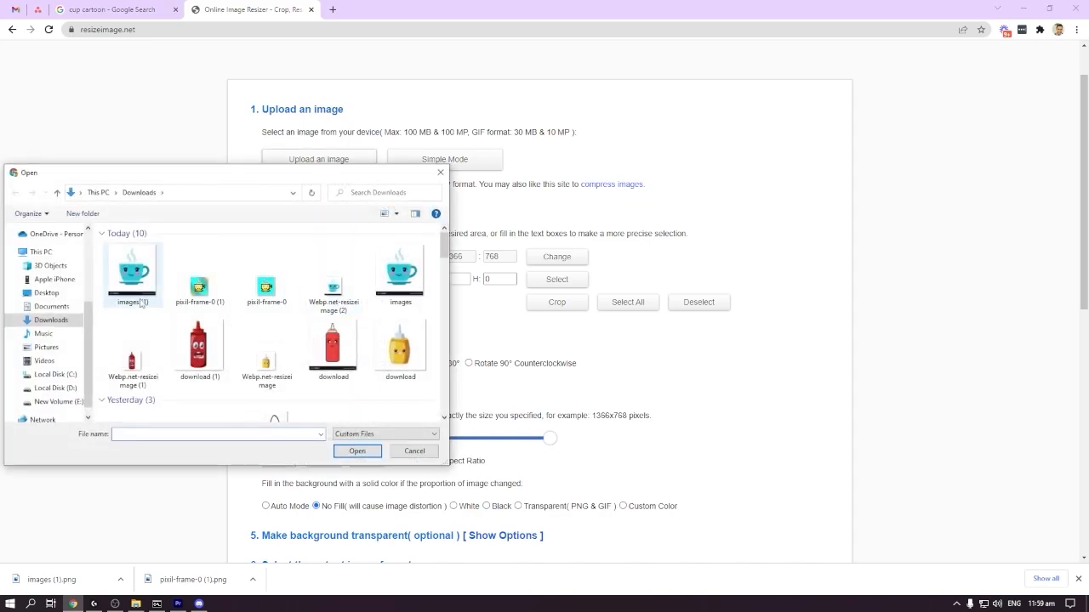
{"action": "double_click", "coordinate": [161, 292]}
{"action": "scroll", "coordinate": [416, 340], "scroll_direction": "down", "scroll_amount": 2}
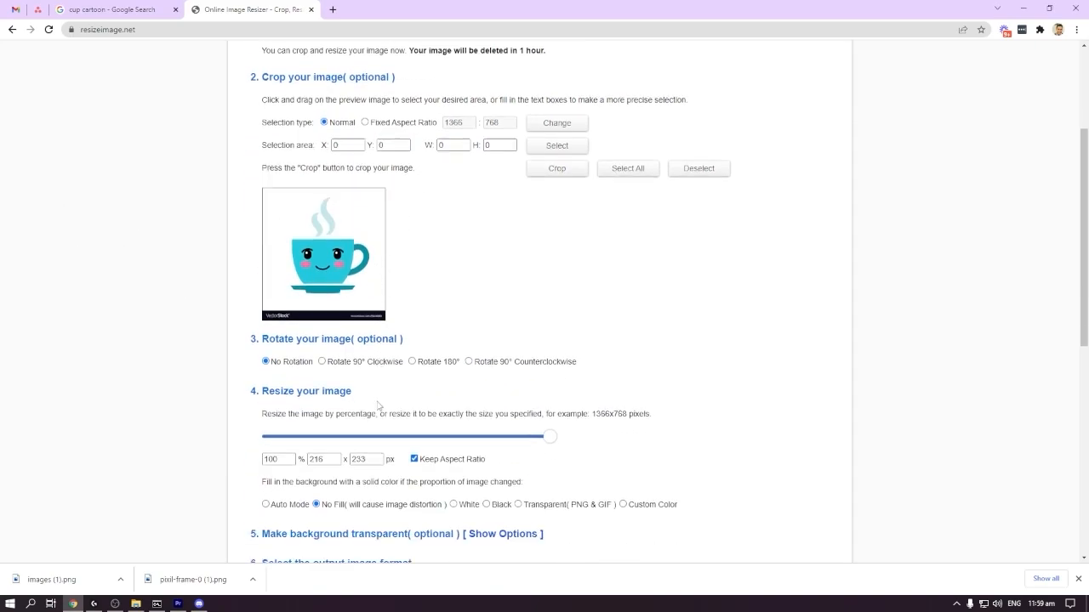
{"action": "scroll", "coordinate": [417, 331], "scroll_direction": "up", "scroll_amount": 1}
{"action": "scroll", "coordinate": [383, 298], "scroll_direction": "down", "scroll_amount": 2}
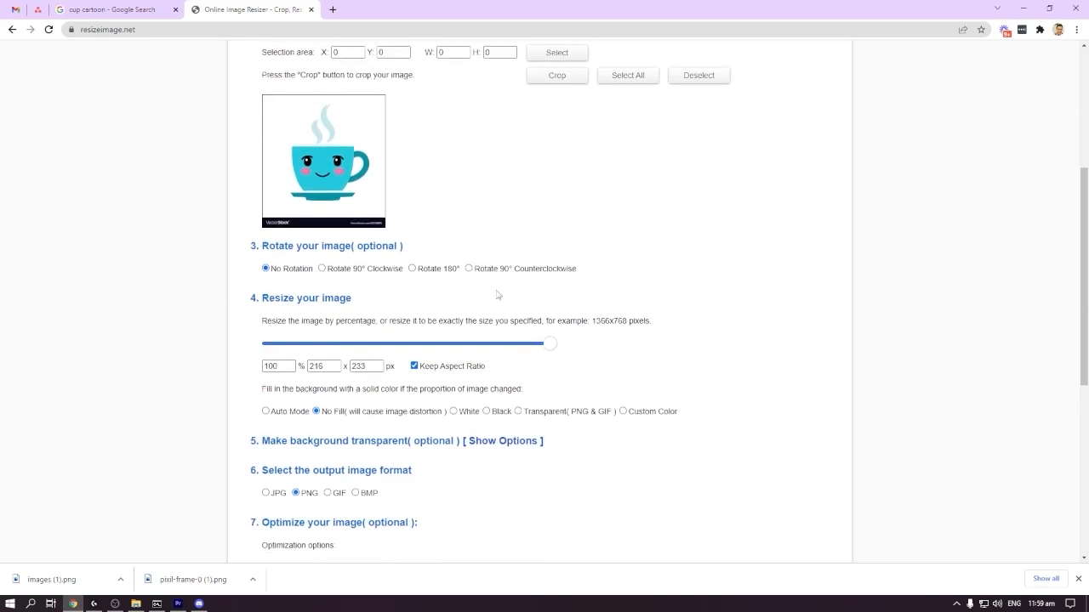
{"action": "scroll", "coordinate": [463, 305], "scroll_direction": "down", "scroll_amount": 1}
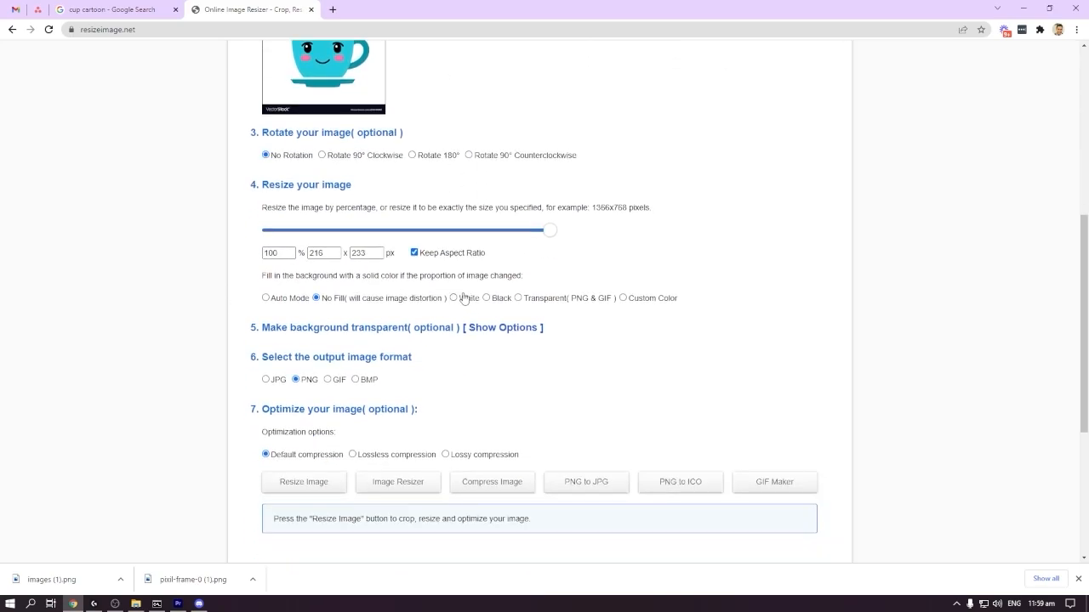
Turn off Keep Aspect Ratio and set the cup image's output size to 32 x 32 px.
{"action": "left_click", "coordinate": [414, 253]}
{"action": "left_click_drag", "start_coordinate": [348, 253], "coordinate": [277, 250]}
{"action": "type", "text": "32"}
{"action": "left_click_drag", "start_coordinate": [378, 253], "coordinate": [349, 252]}
{"action": "type", "text": "32"}
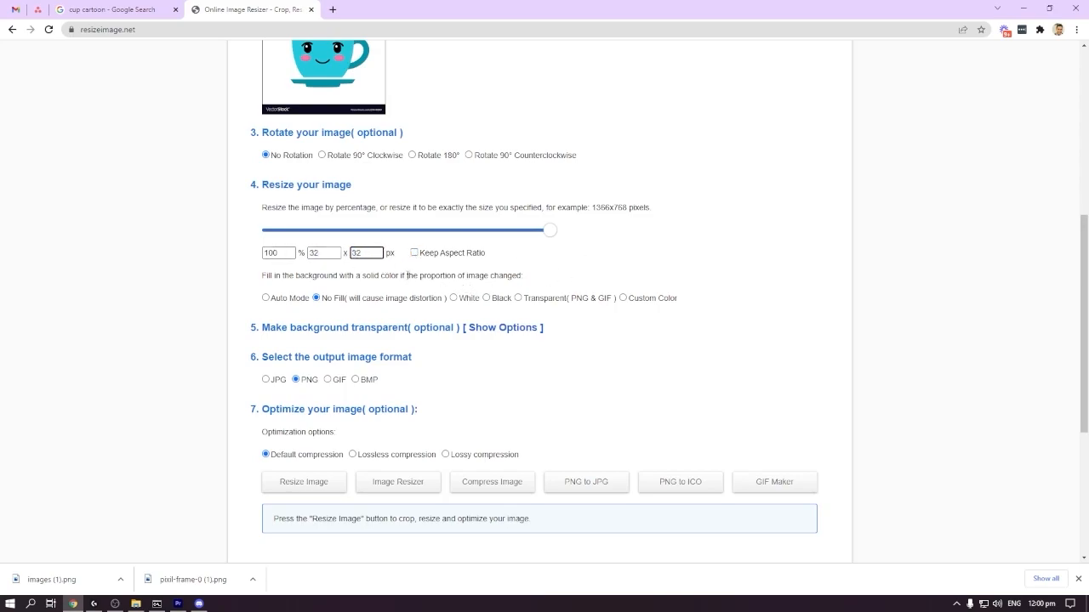
Set the resize scale to 14 percent, resize the cup image as a PNG and download the result.
{"action": "double_click", "coordinate": [266, 252]}
{"action": "type", "text": "14"}
{"action": "double_click", "coordinate": [290, 253]}
{"action": "type", "text": "21"}
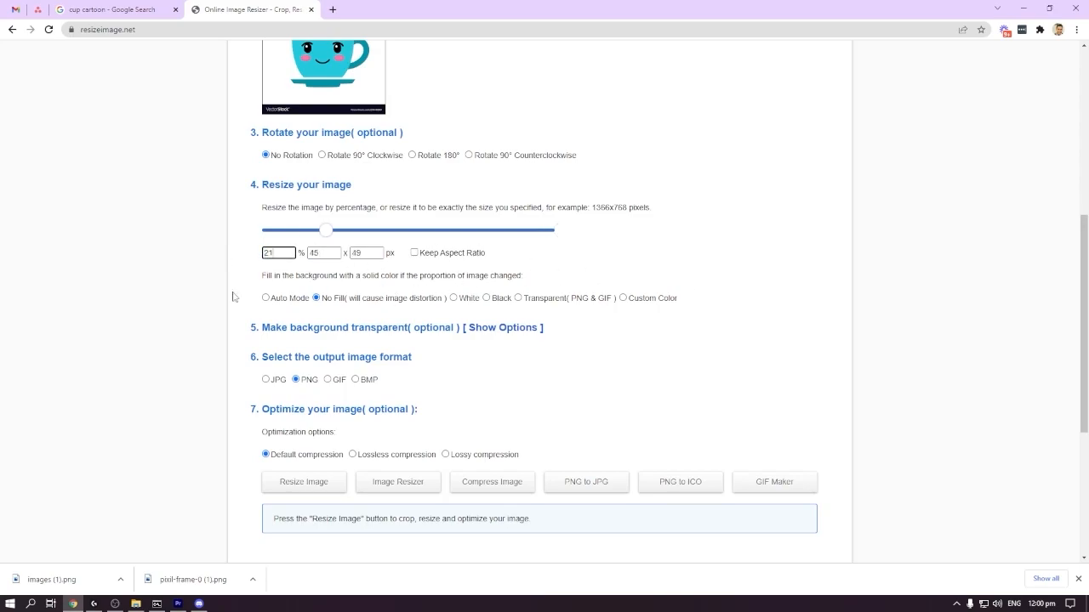
{"action": "double_click", "coordinate": [287, 251]}
{"action": "type", "text": "14"}
{"action": "scroll", "coordinate": [308, 387], "scroll_direction": "down", "scroll_amount": 1}
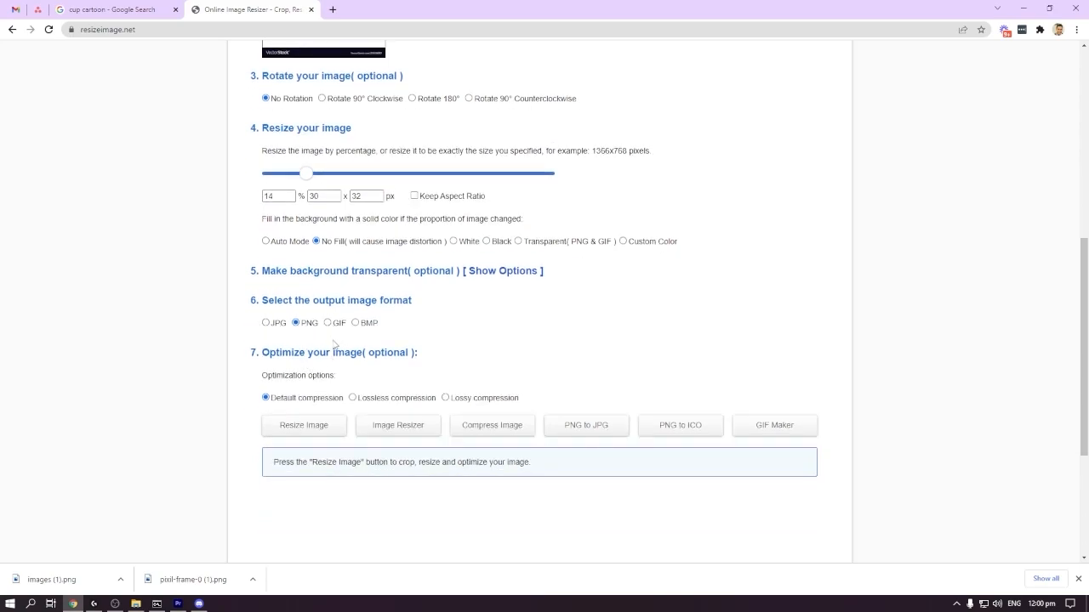
{"action": "left_click", "coordinate": [313, 429]}
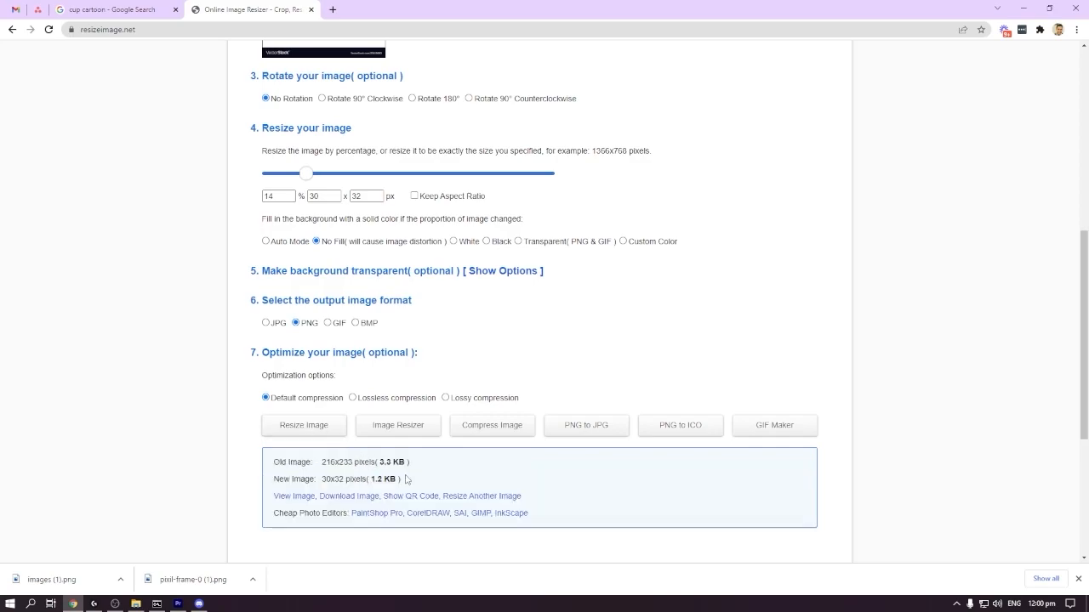
{"action": "left_click", "coordinate": [330, 497]}
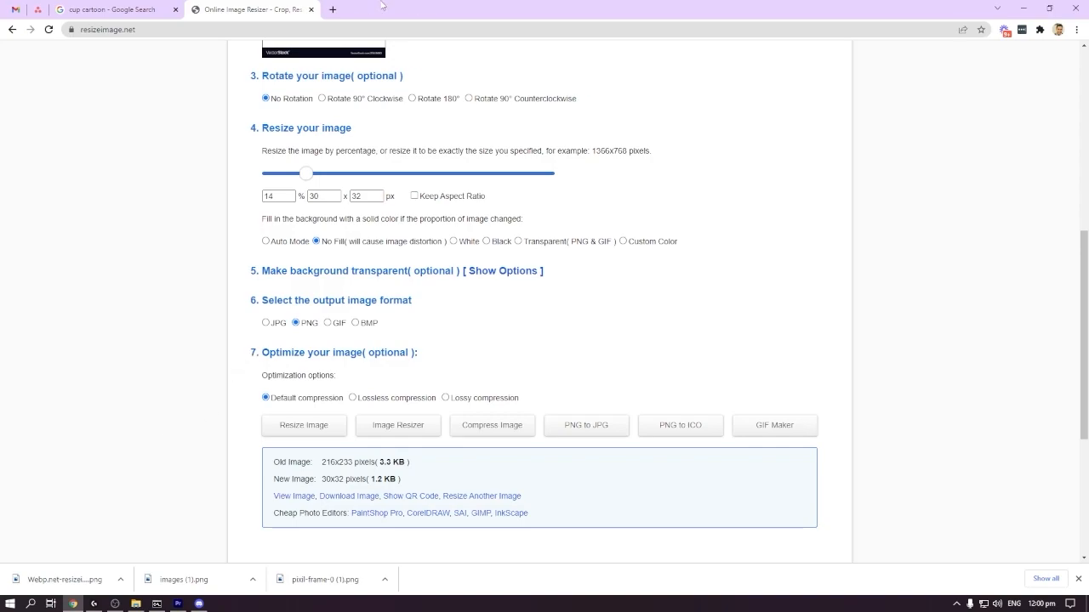
Open pixilart.com in a new browser tab and start a drawing from the downloaded cup image "Webp.net-resizeimage (3)".
{"action": "left_click", "coordinate": [332, 10]}
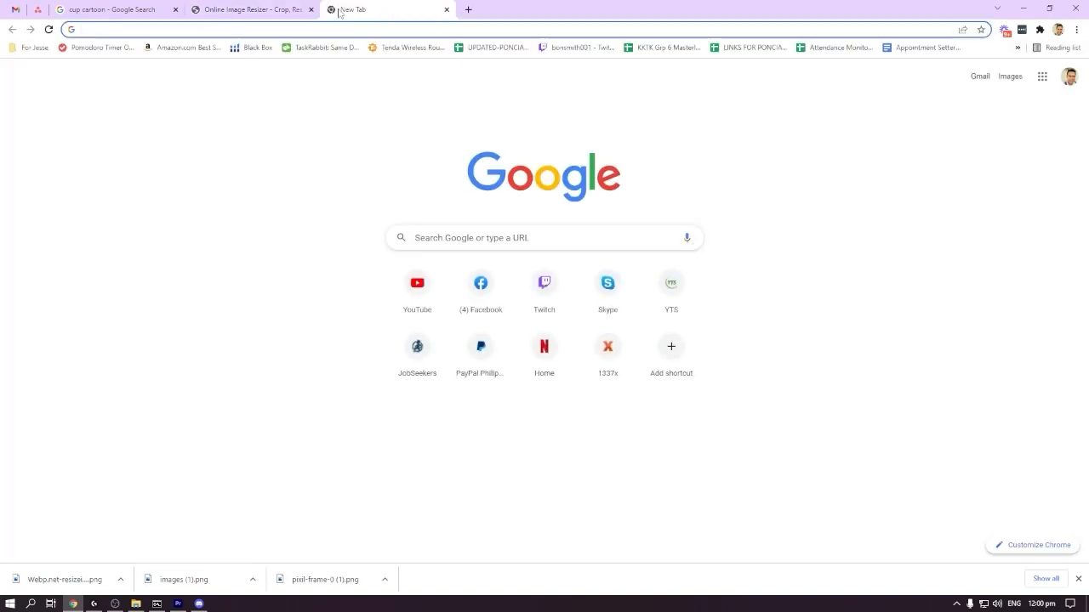
{"action": "type", "text": "pix"}
{"action": "key", "text": "Return"}
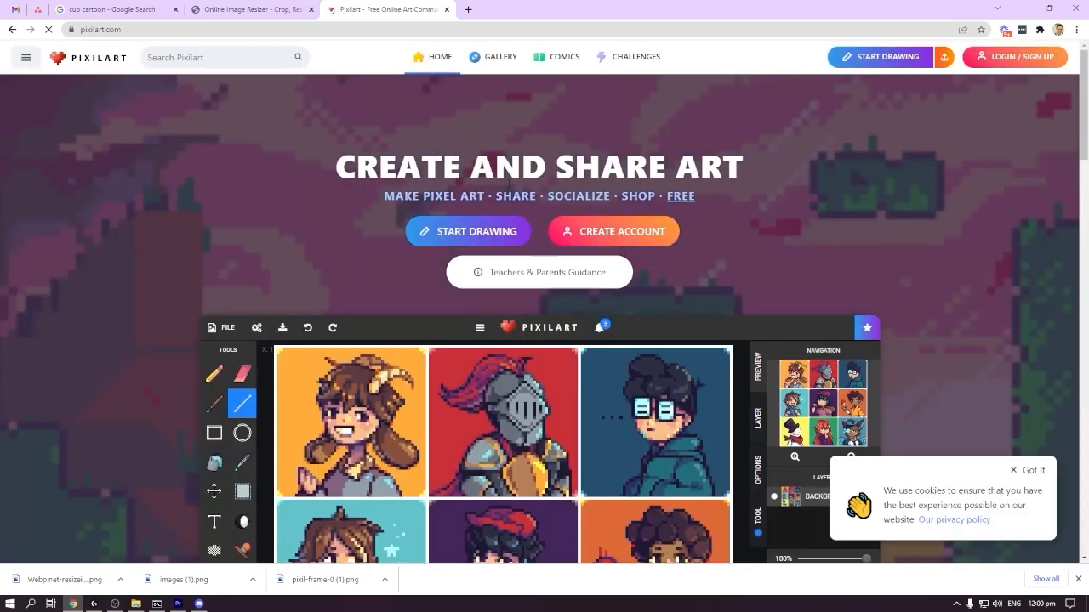
{"action": "left_click", "coordinate": [448, 240]}
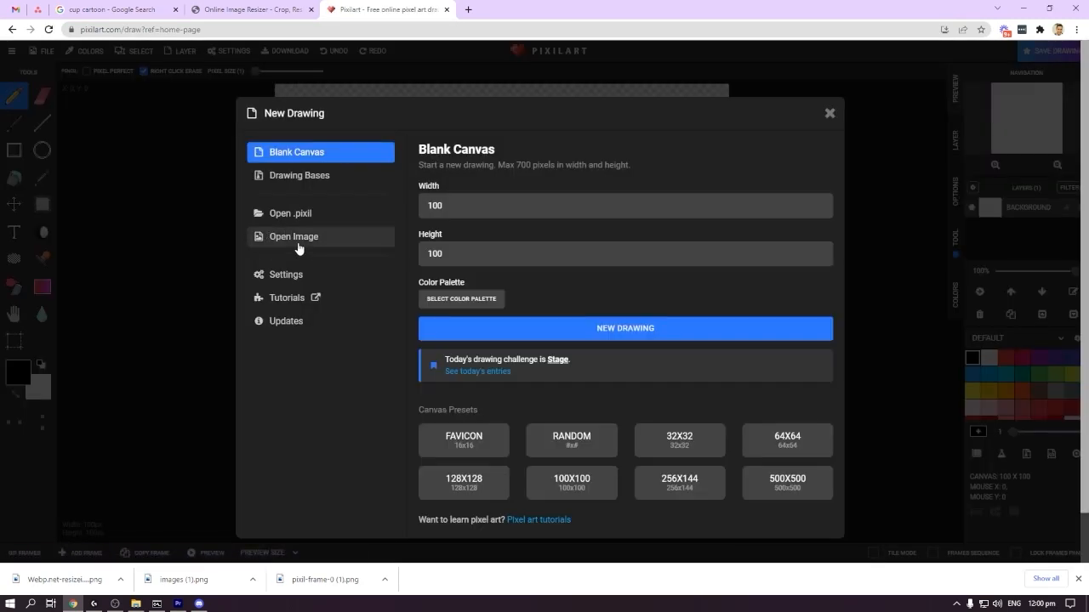
{"action": "left_click", "coordinate": [297, 245]}
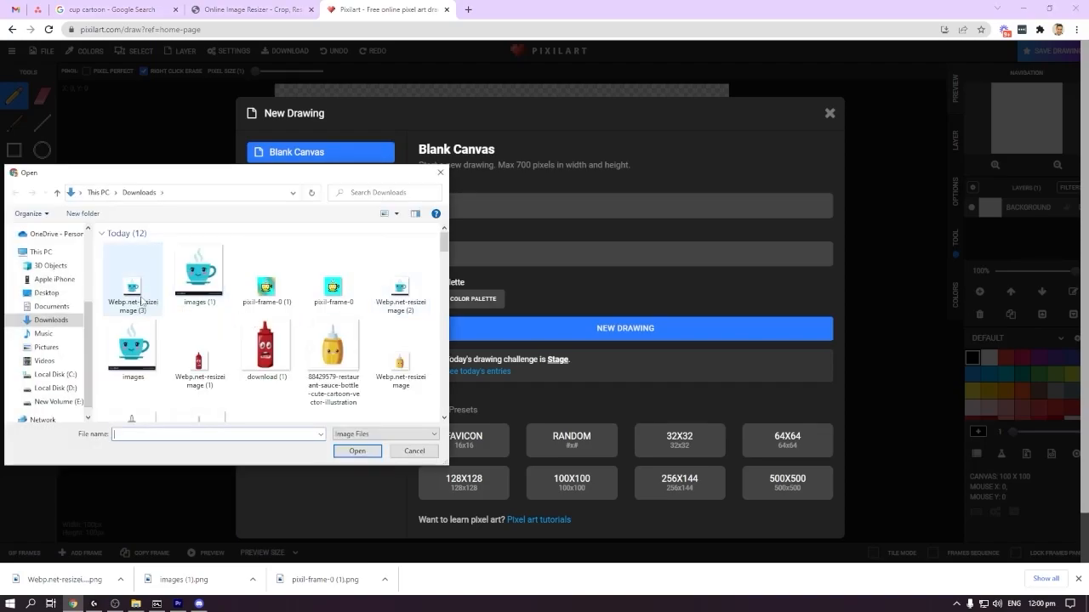
{"action": "double_click", "coordinate": [141, 301]}
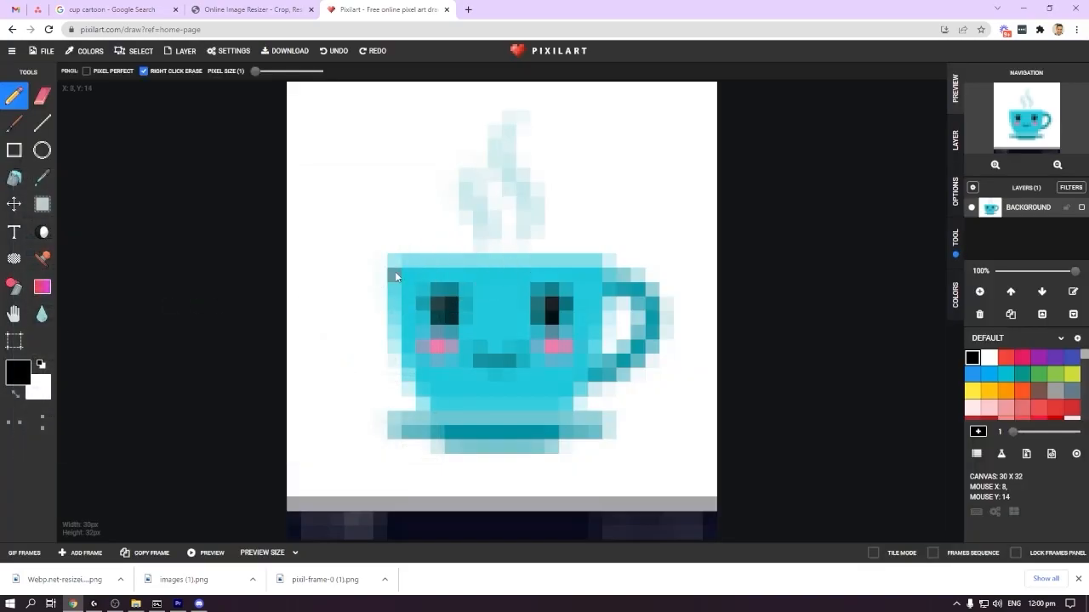
{"action": "left_click", "coordinate": [224, 14]}
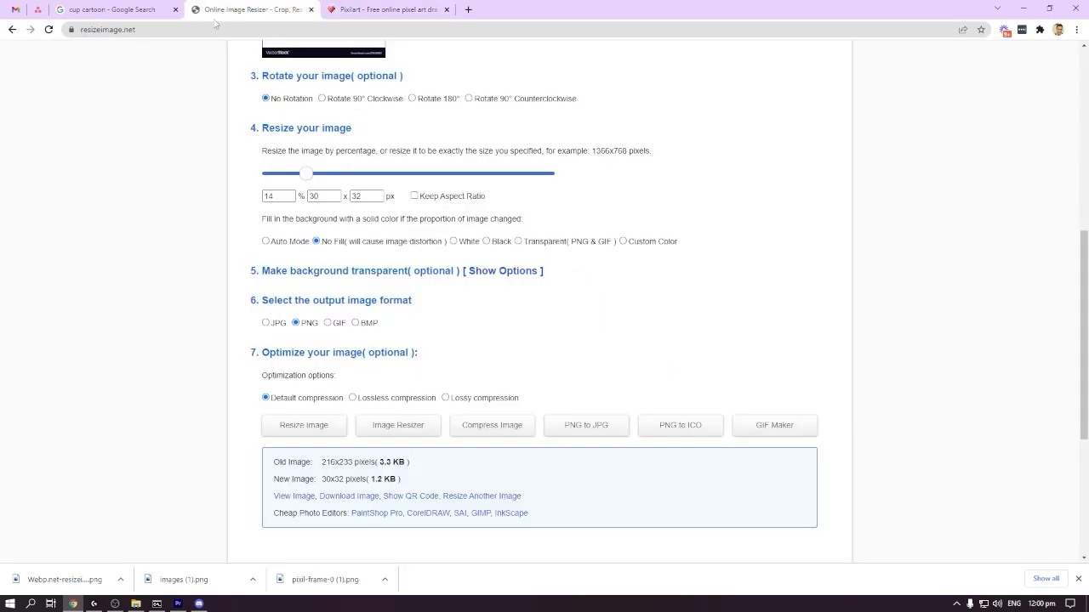
{"action": "left_click", "coordinate": [382, 12]}
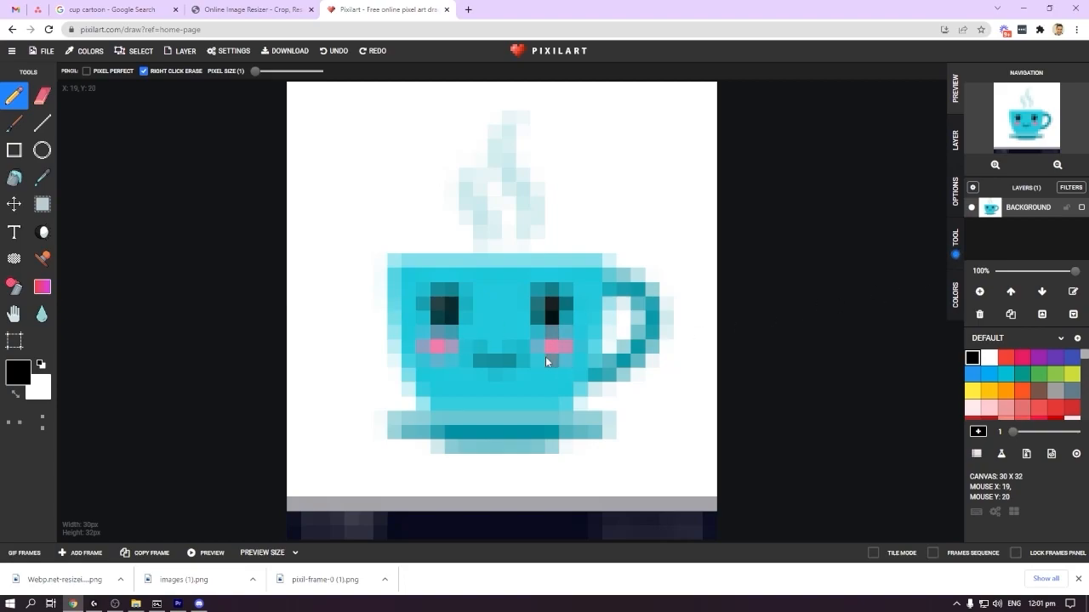
Add a new layer above the background and trace the cup's top rim on it with a black pencil line.
{"action": "left_click", "coordinate": [978, 292]}
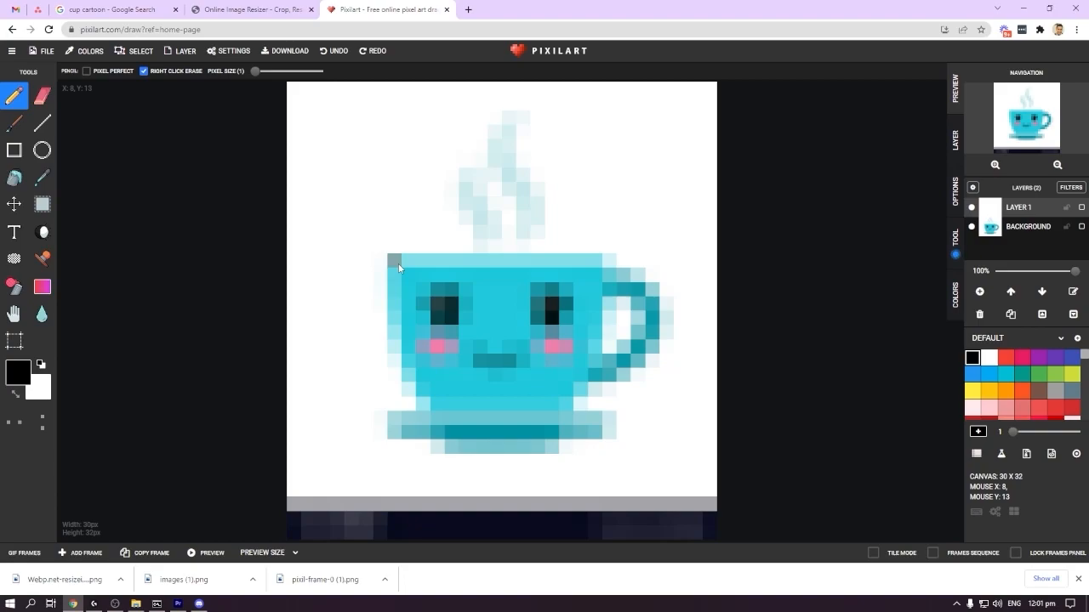
{"action": "left_click_drag", "start_coordinate": [398, 267], "coordinate": [591, 266]}
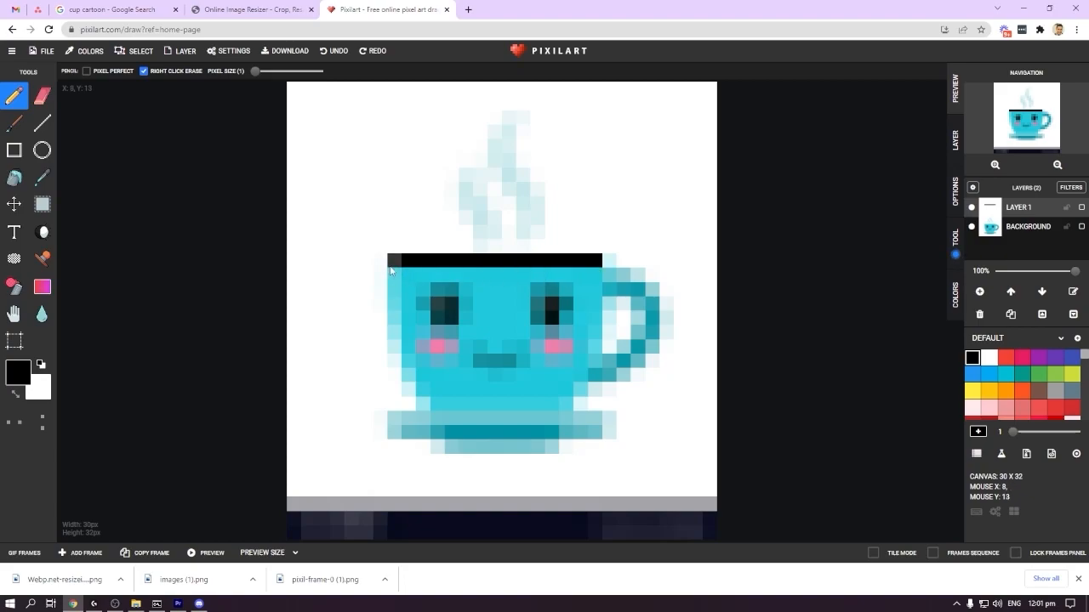
Trace the cup's left side in black down to the stepped lower corner, removing the stray pixels outside the edge.
{"action": "left_click_drag", "start_coordinate": [390, 270], "coordinate": [389, 314]}
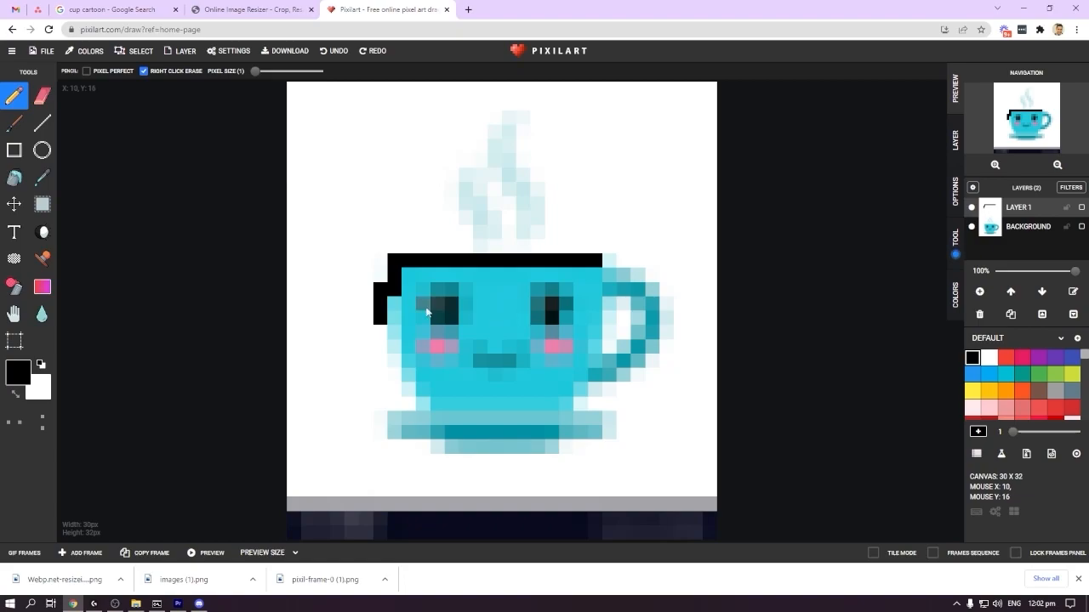
{"action": "key", "text": "ctrl+z"}
{"action": "left_click_drag", "start_coordinate": [390, 273], "coordinate": [349, 291]}
{"action": "right_click", "coordinate": [351, 294]}
{"action": "right_click", "coordinate": [380, 292]}
{"action": "right_click", "coordinate": [367, 291]}
{"action": "mouse_move", "coordinate": [392, 281]}
{"action": "left_mouse_down"}
{"action": "mouse_move", "coordinate": [394, 373]}
{"action": "mouse_move", "coordinate": [419, 402]}
{"action": "left_mouse_up"}
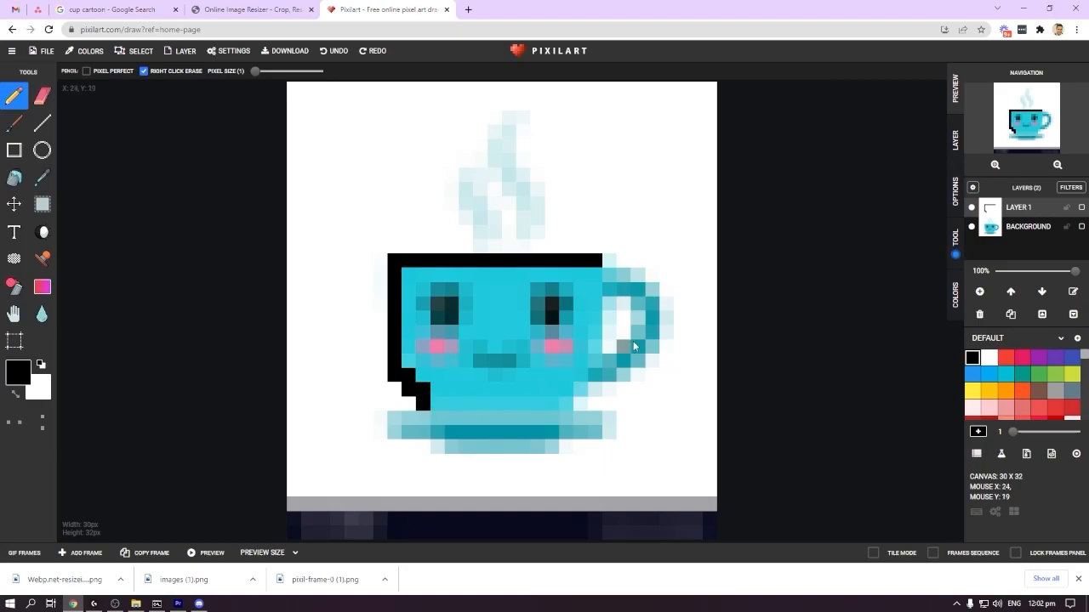
Trace the cup's right side and bottom edge in black to close the body outline, erasing the misplaced pixels.
{"action": "left_click", "coordinate": [595, 267]}
{"action": "mouse_move", "coordinate": [595, 267]}
{"action": "left_mouse_down"}
{"action": "mouse_move", "coordinate": [609, 273]}
{"action": "mouse_move", "coordinate": [597, 347]}
{"action": "mouse_move", "coordinate": [607, 348]}
{"action": "mouse_move", "coordinate": [607, 379]}
{"action": "mouse_move", "coordinate": [580, 403]}
{"action": "left_mouse_up"}
{"action": "right_click", "coordinate": [598, 347]}
{"action": "right_click", "coordinate": [597, 335]}
{"action": "right_click", "coordinate": [605, 335]}
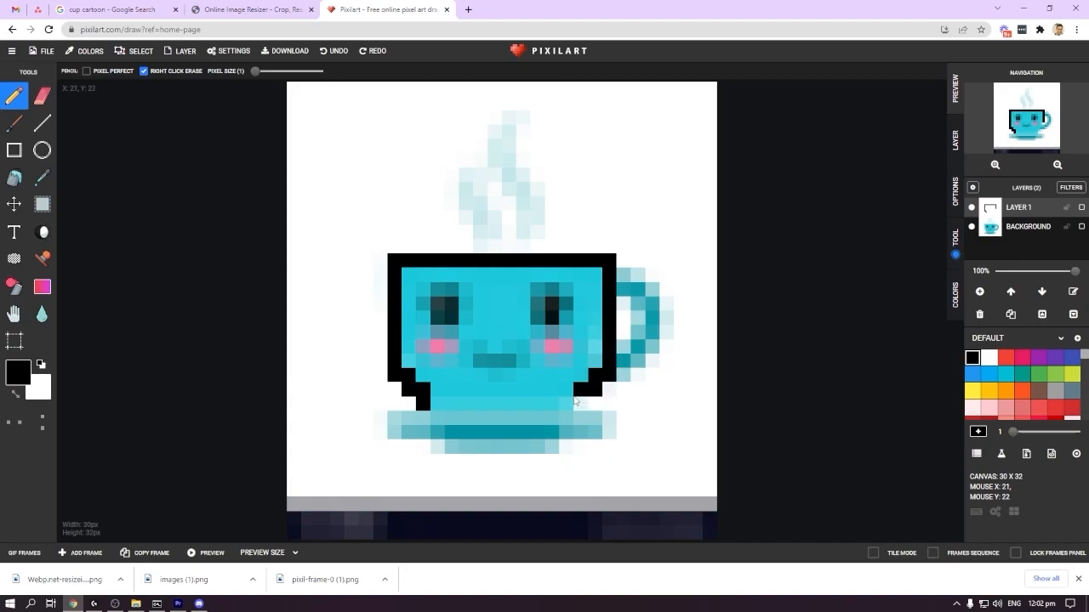
{"action": "left_click_drag", "start_coordinate": [426, 403], "coordinate": [571, 403]}
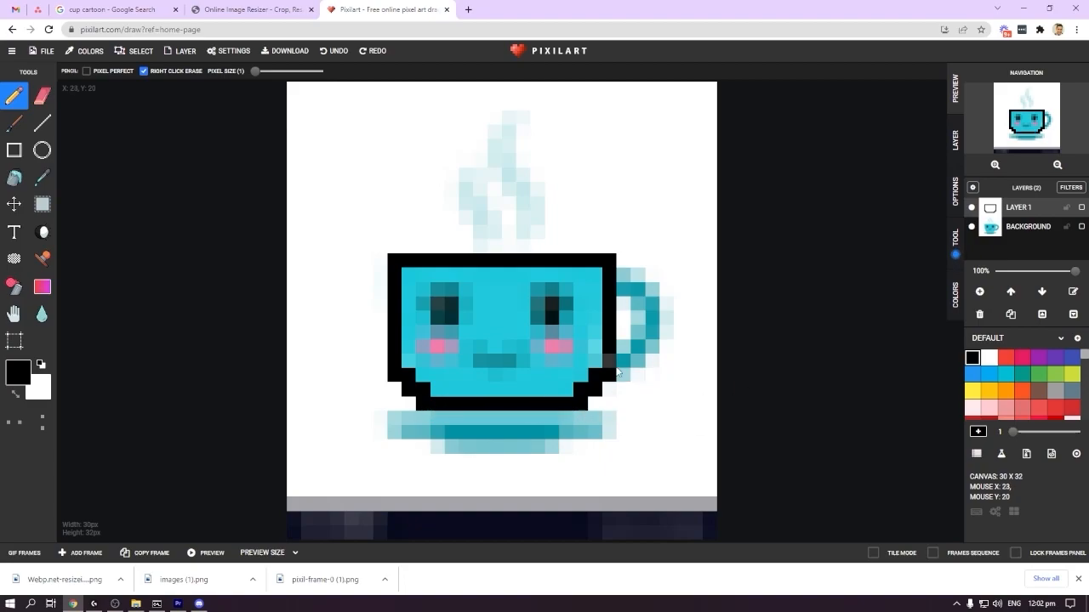
Outline the cup's handle and the saucer in black, thickening the saucer's upper inner corners.
{"action": "mouse_move", "coordinate": [619, 272]}
{"action": "left_mouse_down"}
{"action": "mouse_move", "coordinate": [655, 279]}
{"action": "mouse_move", "coordinate": [659, 346]}
{"action": "mouse_move", "coordinate": [621, 347]}
{"action": "left_mouse_up"}
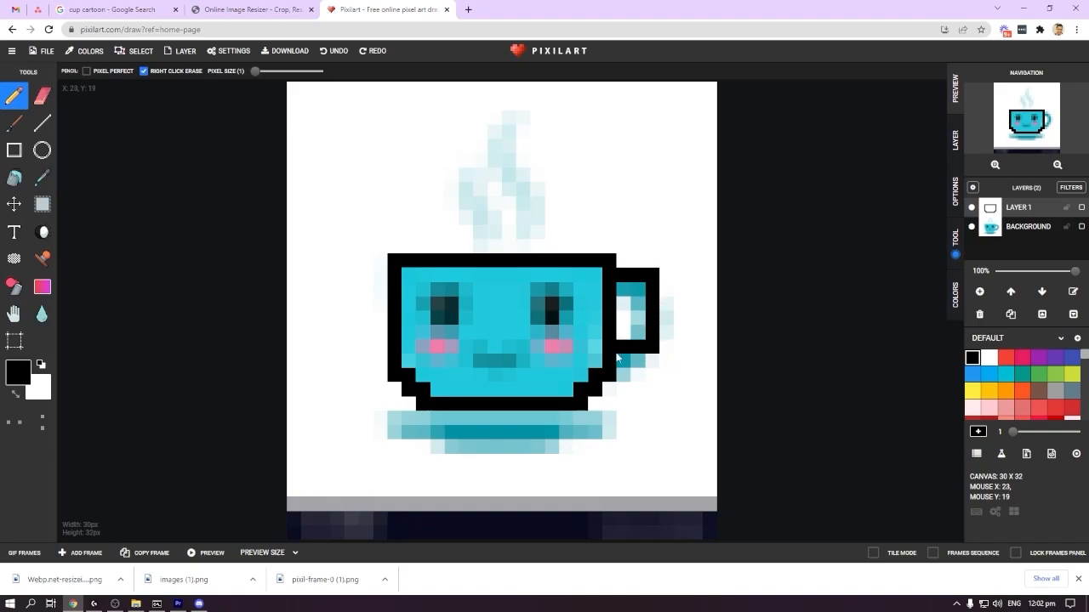
{"action": "left_click", "coordinate": [626, 316]}
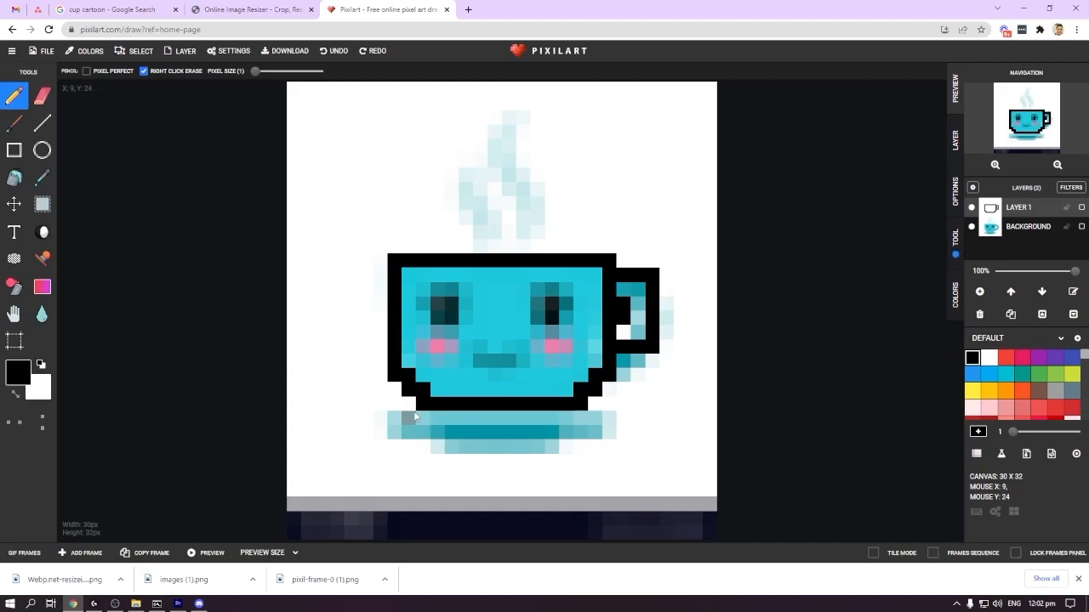
{"action": "mouse_move", "coordinate": [416, 414]}
{"action": "left_mouse_down"}
{"action": "mouse_move", "coordinate": [389, 440]}
{"action": "mouse_move", "coordinate": [418, 444]}
{"action": "mouse_move", "coordinate": [587, 444]}
{"action": "mouse_move", "coordinate": [607, 442]}
{"action": "mouse_move", "coordinate": [596, 418]}
{"action": "left_mouse_up"}
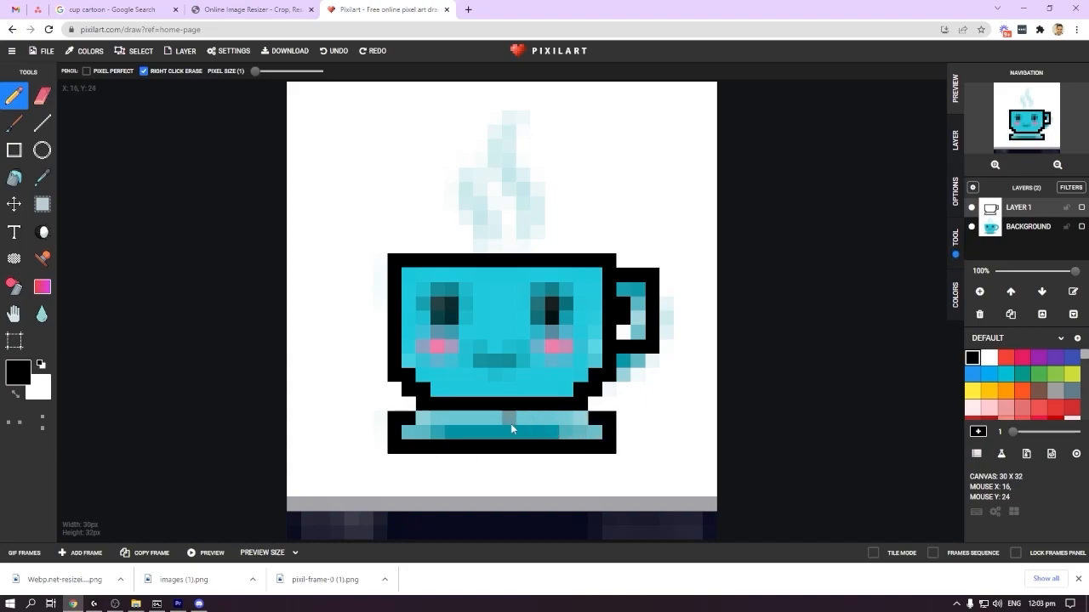
{"action": "left_click_drag", "start_coordinate": [410, 418], "coordinate": [425, 413]}
{"action": "left_click_drag", "start_coordinate": [600, 419], "coordinate": [577, 417]}
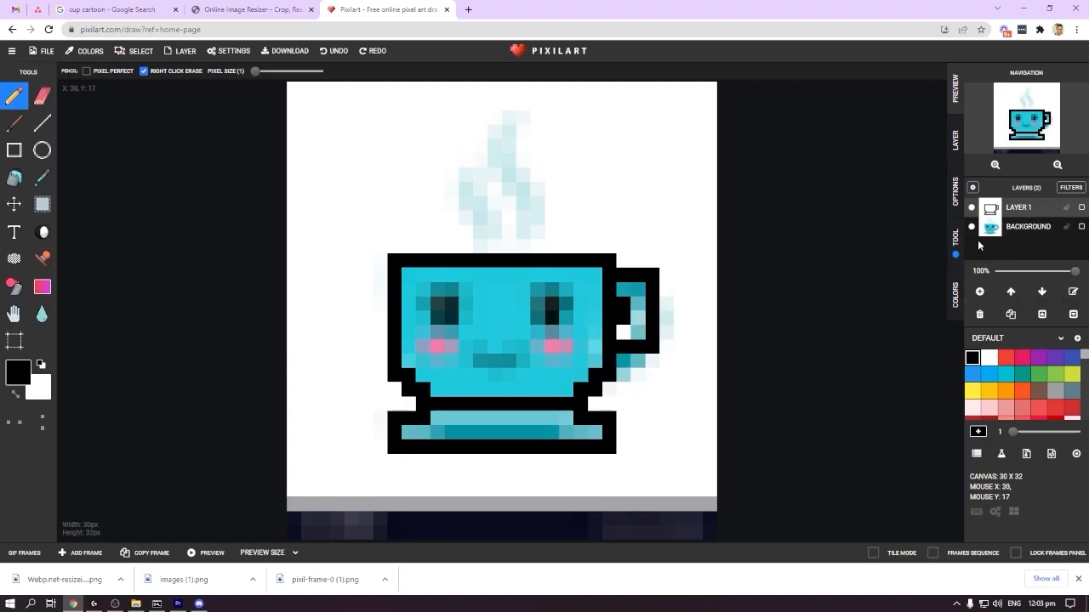
Rename the outline layer as Base and add a new layer named Eyes above it.
{"action": "double_click", "coordinate": [1020, 208]}
{"action": "type", "text": "Baase"}
{"action": "key", "text": "Return"}
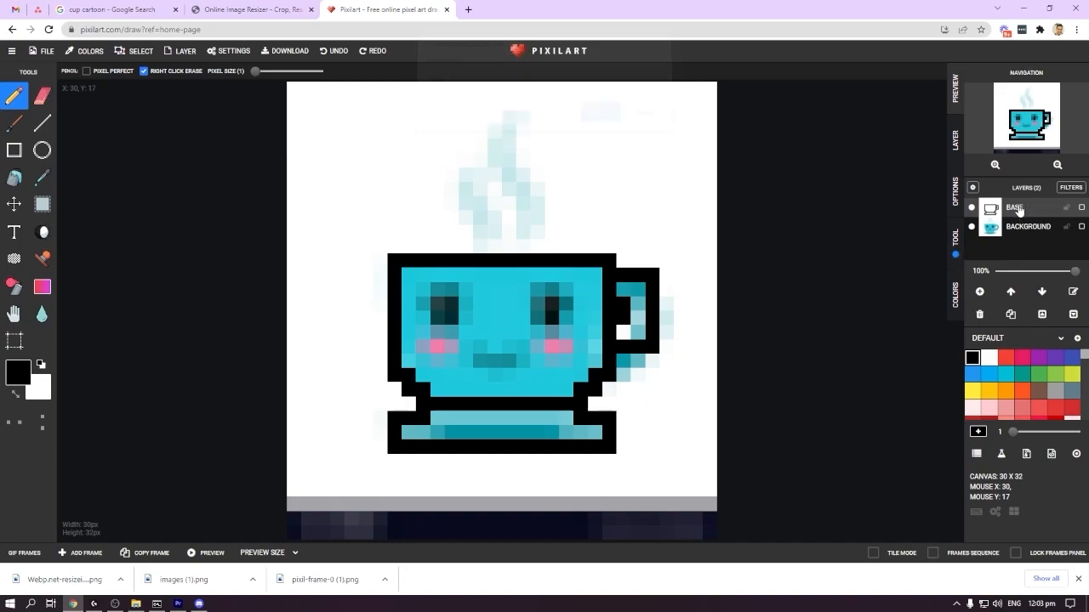
{"action": "left_click", "coordinate": [979, 290]}
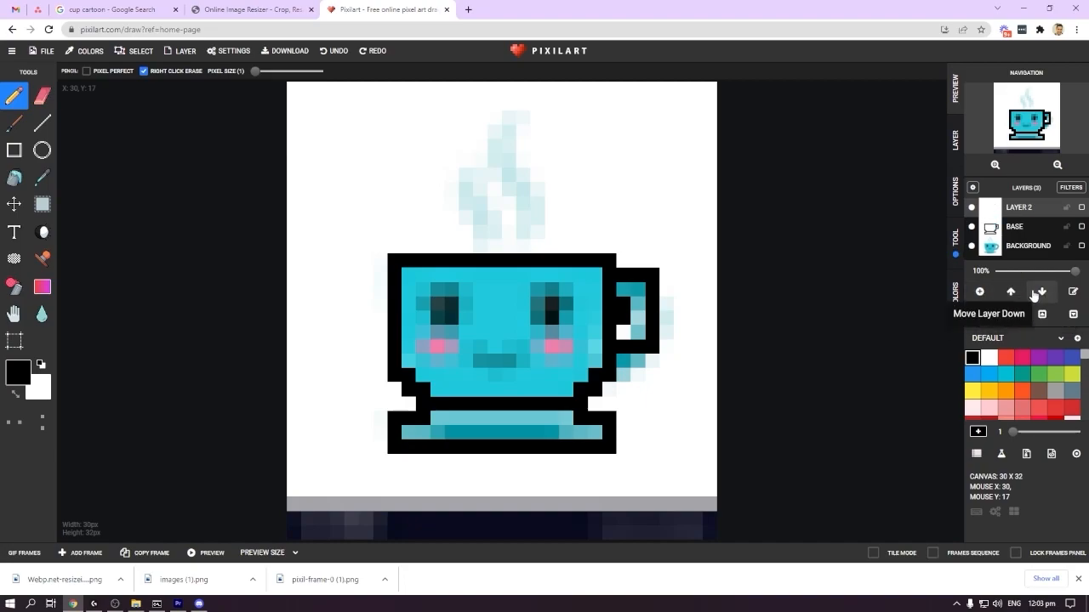
{"action": "double_click", "coordinate": [1019, 208]}
{"action": "type", "text": "Eyes"}
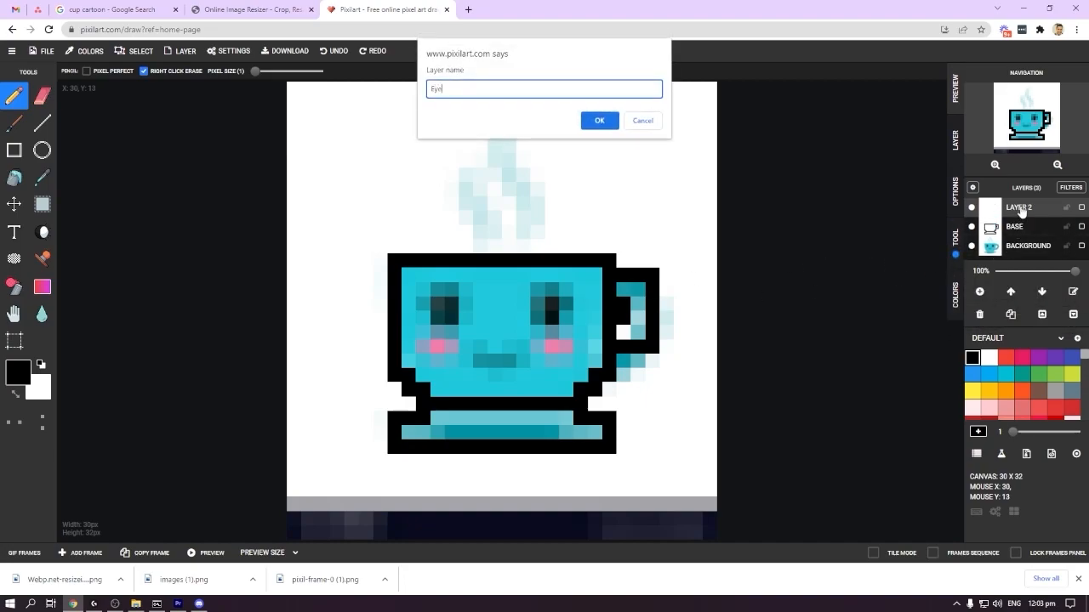
{"action": "key", "text": "Return"}
Set the pencil colour to white and paint two eye blocks, each 4 x 3 pixels, over the cup's original eyes.
{"action": "left_click", "coordinate": [22, 370]}
{"action": "left_click_drag", "start_coordinate": [43, 415], "coordinate": [4, 380]}
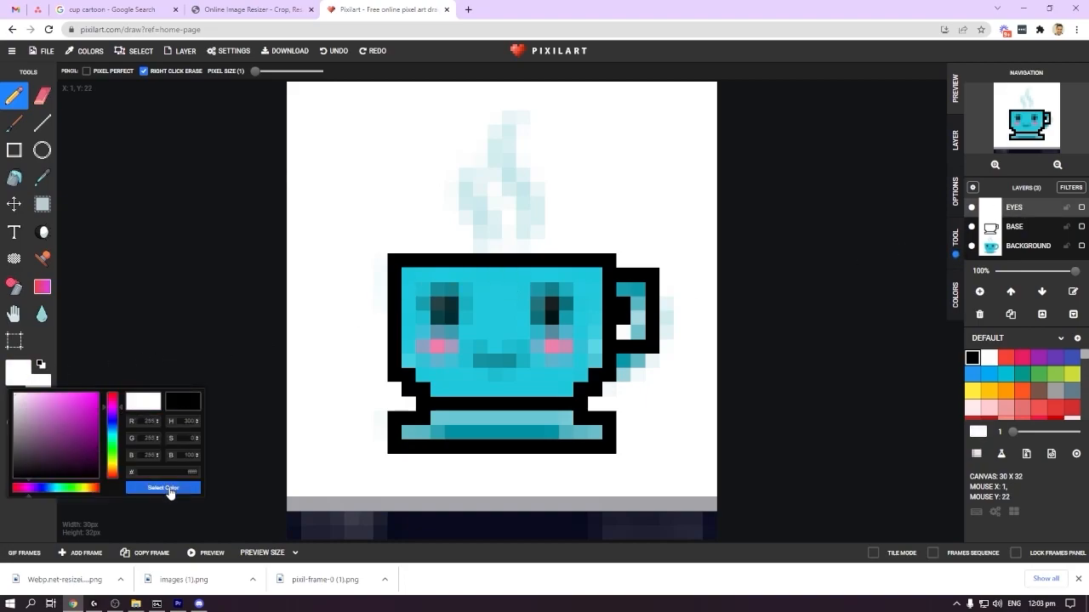
{"action": "left_click", "coordinate": [168, 488]}
{"action": "scroll", "coordinate": [1024, 387], "scroll_direction": "down", "scroll_amount": 2}
{"action": "scroll", "coordinate": [1022, 390], "scroll_direction": "up", "scroll_amount": 2}
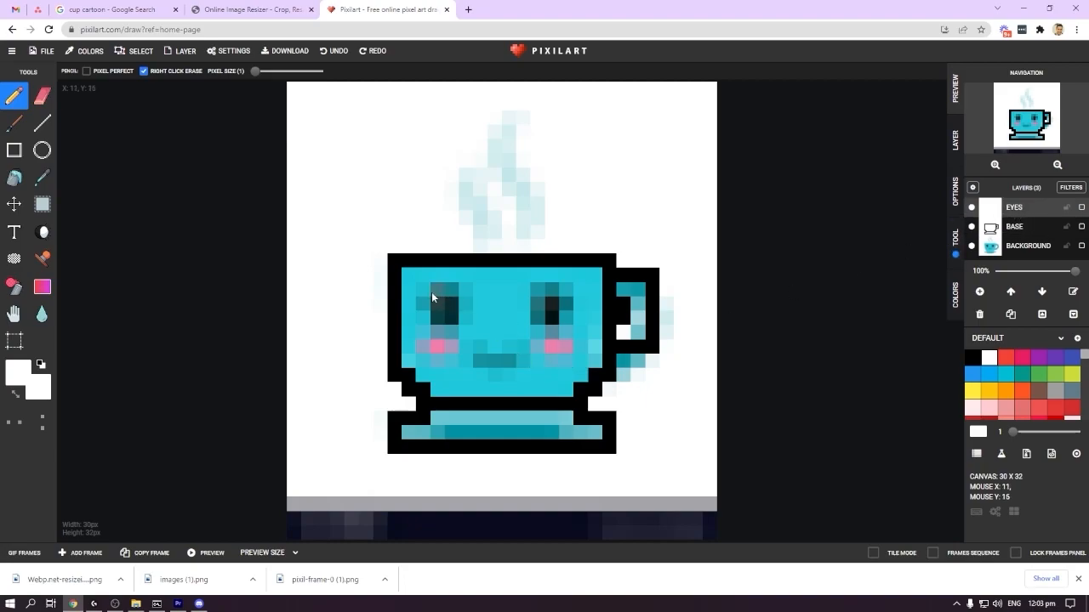
{"action": "mouse_move", "coordinate": [423, 289]}
{"action": "left_mouse_down"}
{"action": "mouse_move", "coordinate": [463, 298]}
{"action": "mouse_move", "coordinate": [462, 324]}
{"action": "mouse_move", "coordinate": [425, 325]}
{"action": "mouse_move", "coordinate": [424, 305]}
{"action": "mouse_move", "coordinate": [454, 310]}
{"action": "left_mouse_up"}
{"action": "mouse_move", "coordinate": [520, 290]}
{"action": "left_mouse_down"}
{"action": "mouse_move", "coordinate": [524, 323]}
{"action": "mouse_move", "coordinate": [554, 320]}
{"action": "mouse_move", "coordinate": [568, 292]}
{"action": "mouse_move", "coordinate": [539, 294]}
{"action": "mouse_move", "coordinate": [550, 306]}
{"action": "left_mouse_up"}
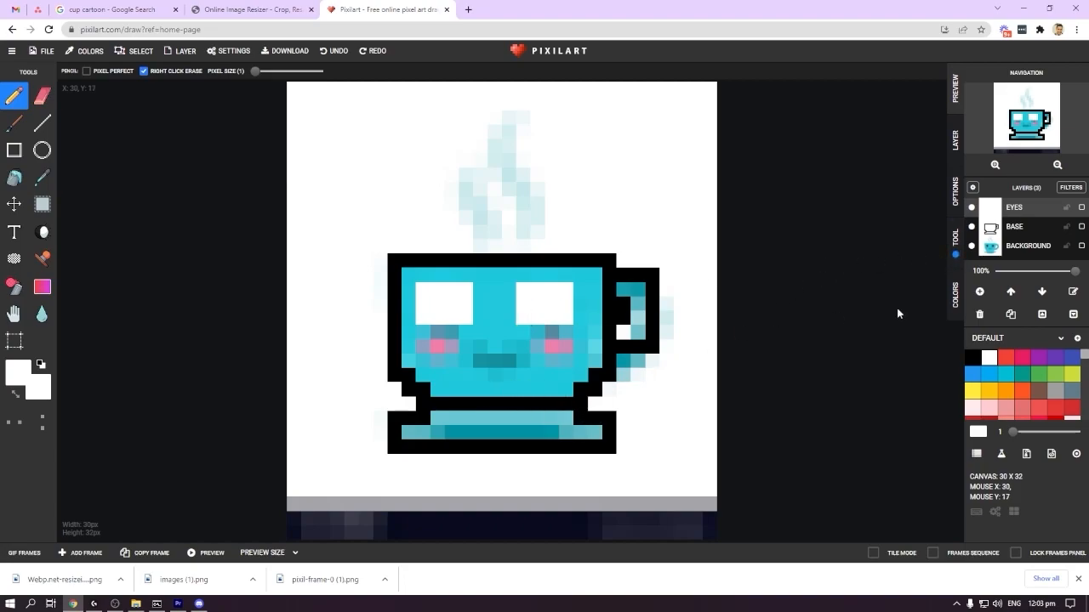
Add a new layer above the Eyes layer and name it Mouth.
{"action": "left_click", "coordinate": [980, 291]}
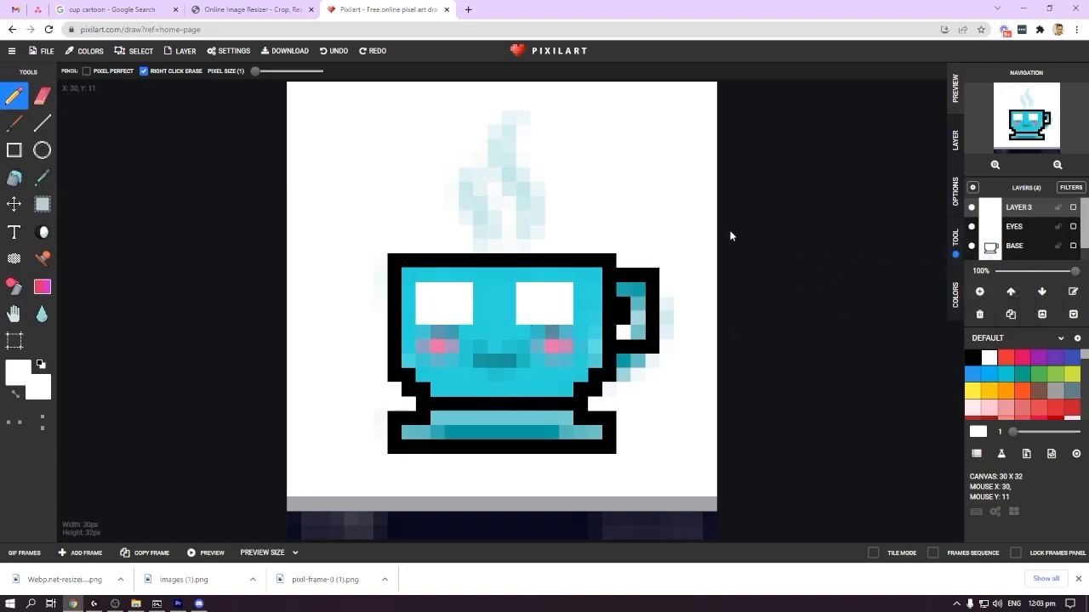
{"action": "double_click", "coordinate": [1020, 208]}
{"action": "type", "text": "Mouth"}
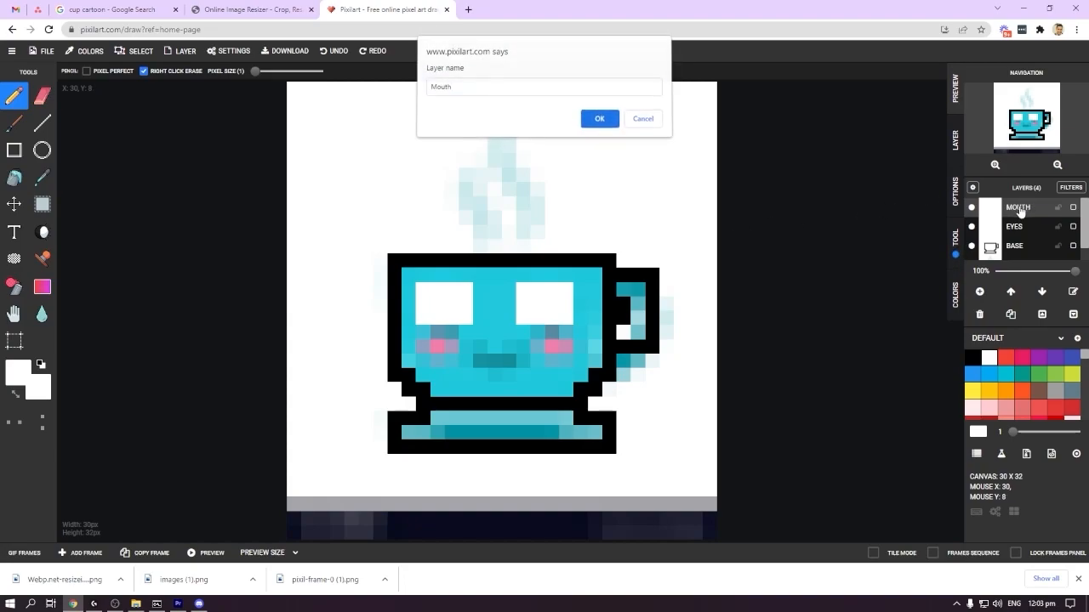
{"action": "key", "text": "Return"}
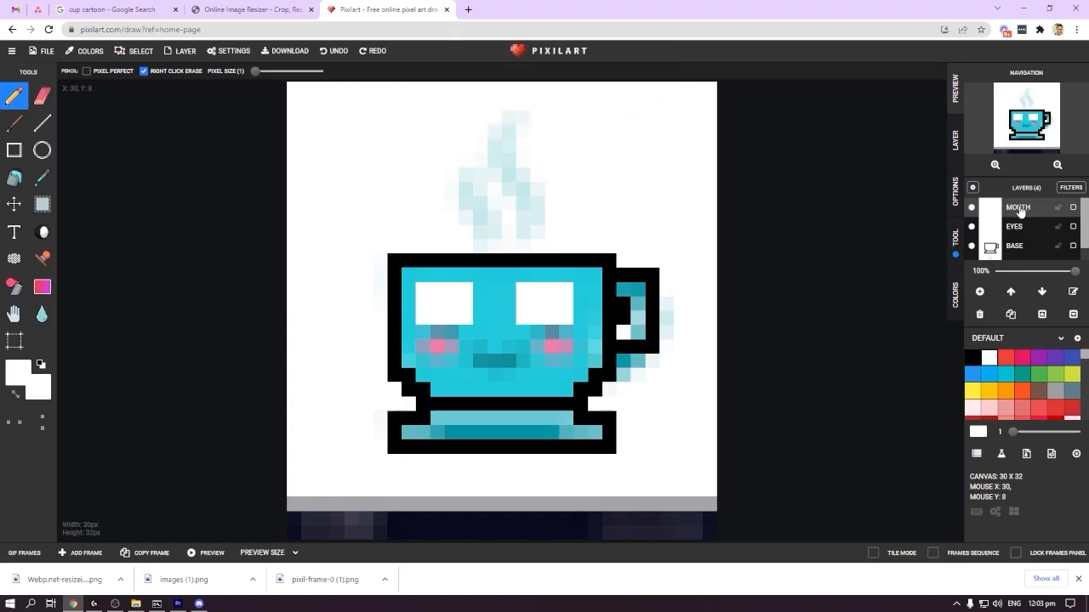
Set the pencil colour to magenta #f500f5 and paint a 6 x 2 pixel mouth over the cup's original mouth on the Mouth layer.
{"action": "left_click", "coordinate": [12, 380]}
{"action": "left_click_drag", "start_coordinate": [73, 443], "coordinate": [97, 396]}
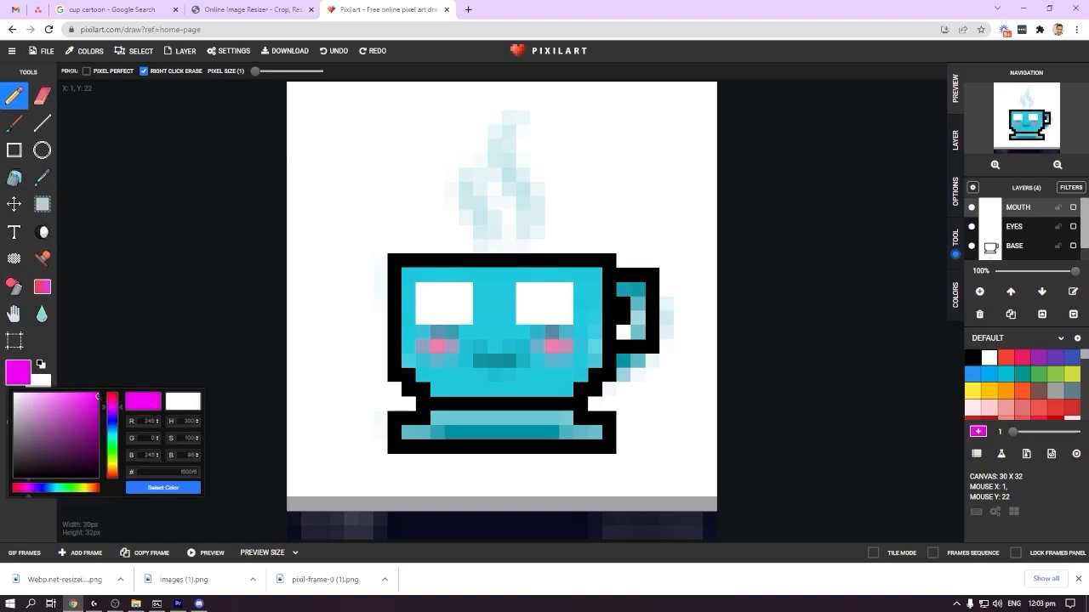
{"action": "left_click", "coordinate": [163, 487]}
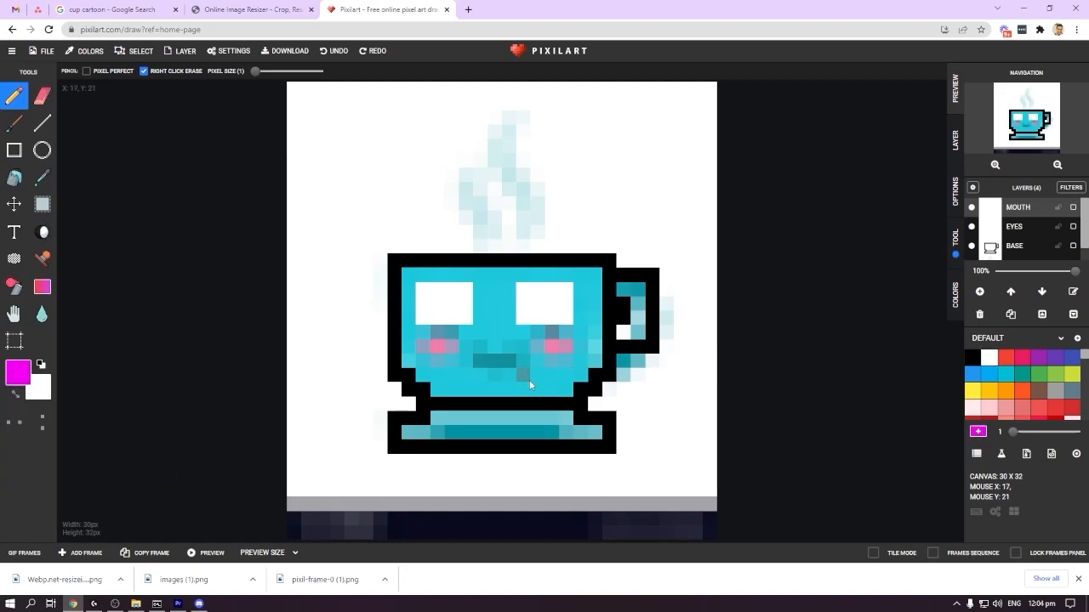
{"action": "mouse_move", "coordinate": [469, 358]}
{"action": "left_mouse_down"}
{"action": "mouse_move", "coordinate": [537, 359]}
{"action": "mouse_move", "coordinate": [534, 379]}
{"action": "mouse_move", "coordinate": [465, 378]}
{"action": "left_mouse_up"}
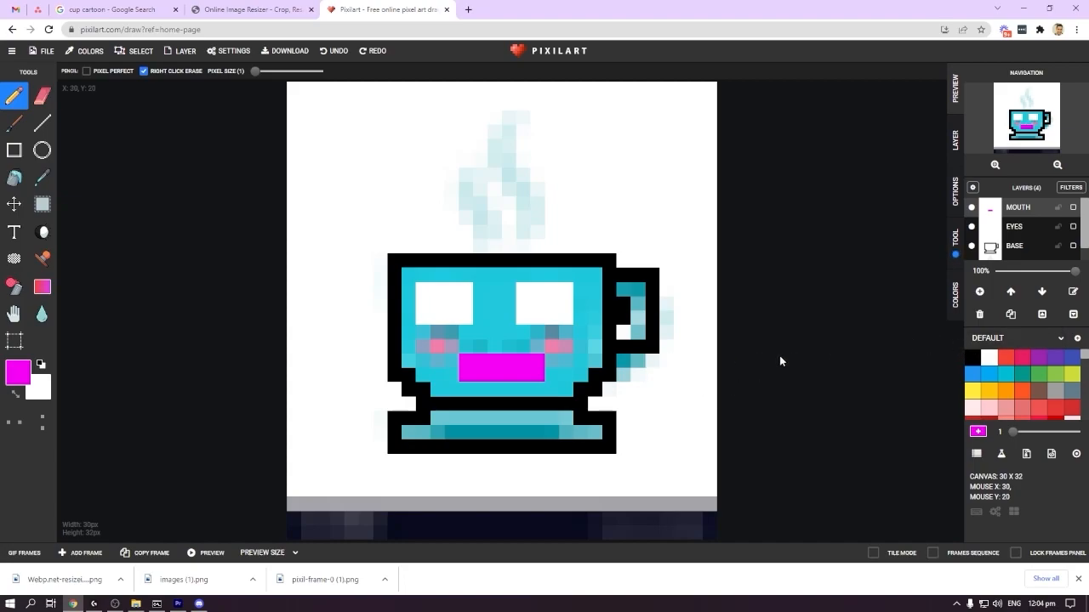
Add a new layer above the Mouth layer and name it Smoke.
{"action": "left_click", "coordinate": [980, 294]}
{"action": "double_click", "coordinate": [1030, 210]}
{"action": "type", "text": "Smoke"}
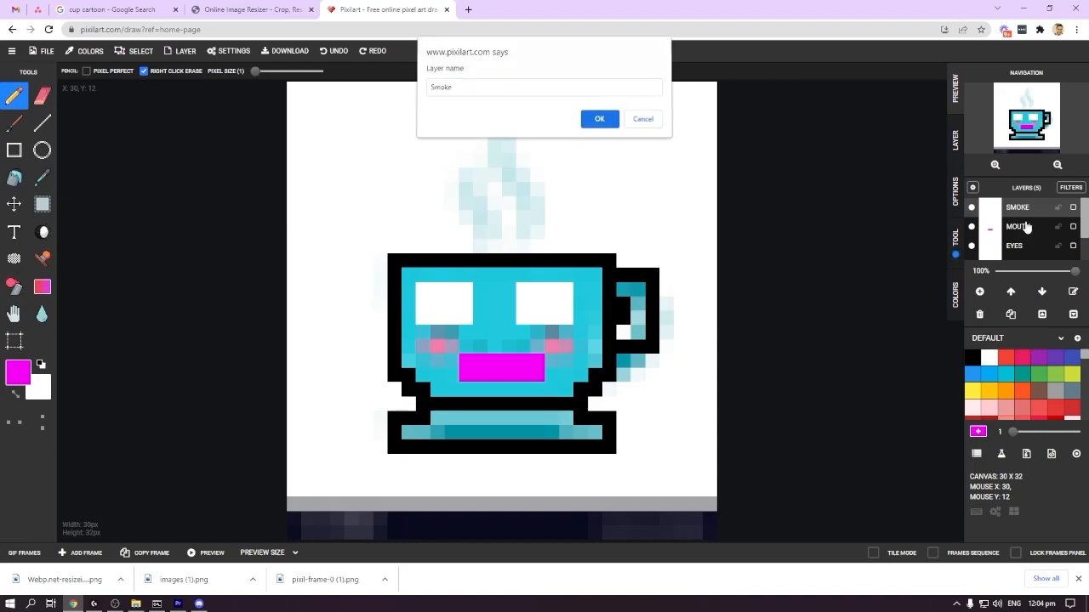
{"action": "key", "text": "Return"}
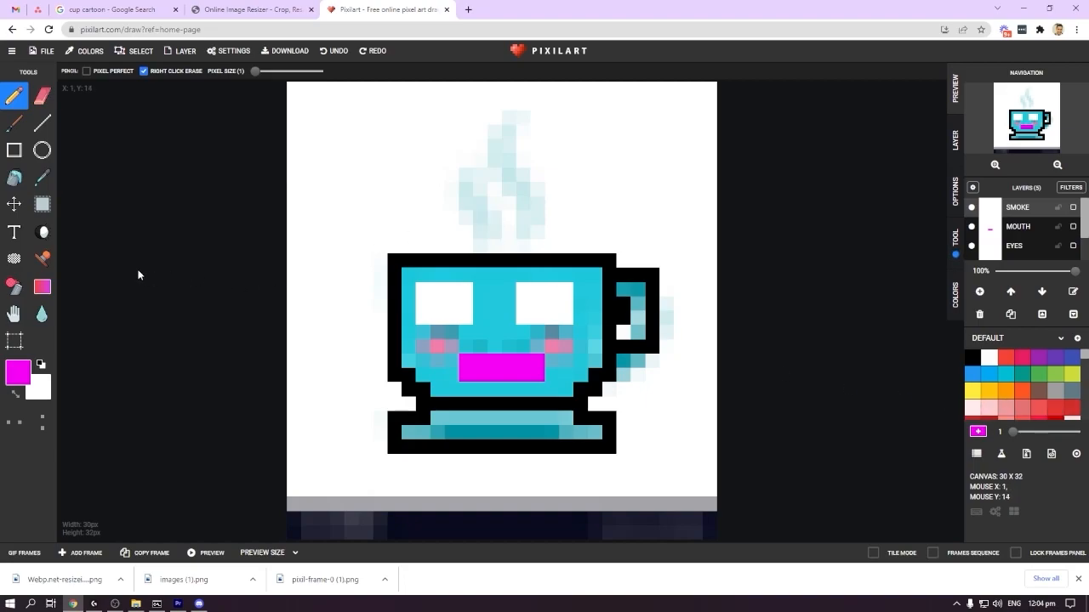
Set the pencil colour to grey and trace the right-hand strand of steam above the cup on the Smoke layer.
{"action": "left_click", "coordinate": [1060, 394]}
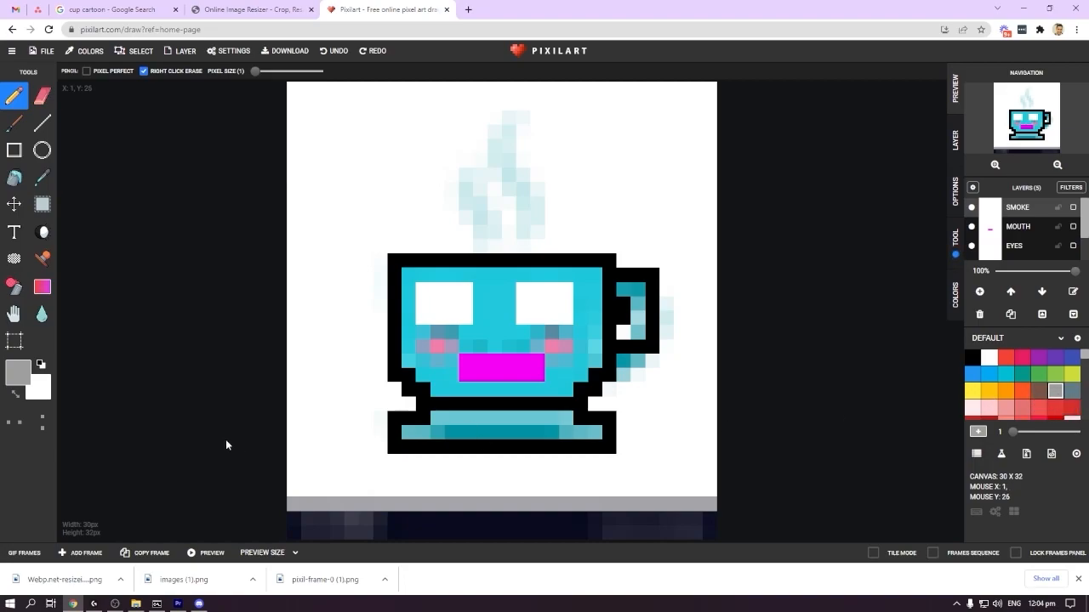
{"action": "left_click", "coordinate": [509, 132]}
{"action": "left_click", "coordinate": [495, 145]}
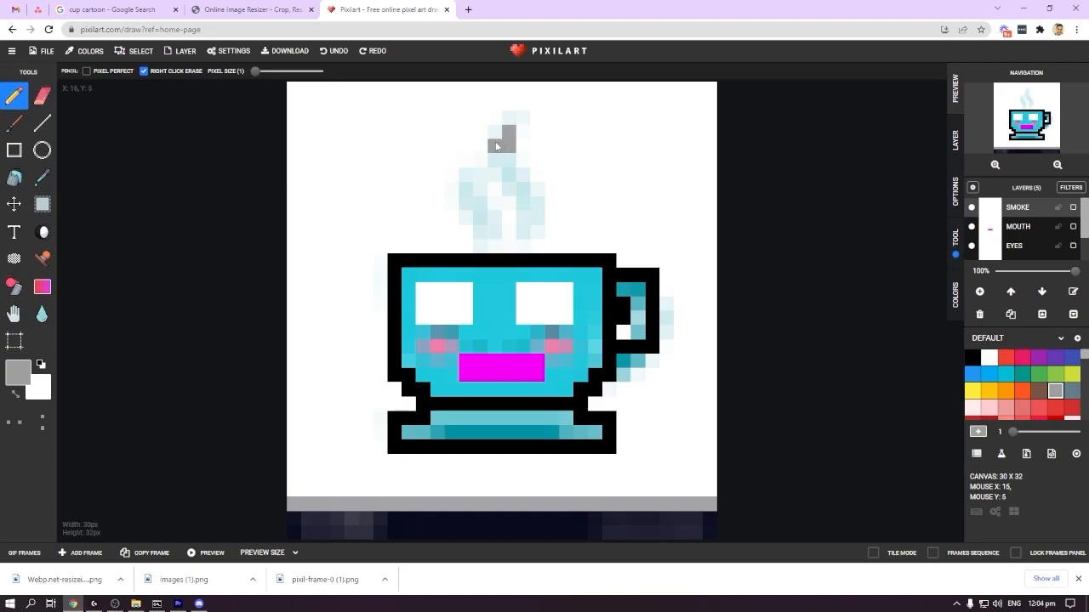
{"action": "left_click", "coordinate": [502, 165]}
{"action": "left_click_drag", "start_coordinate": [521, 193], "coordinate": [522, 217]}
{"action": "left_click", "coordinate": [537, 204]}
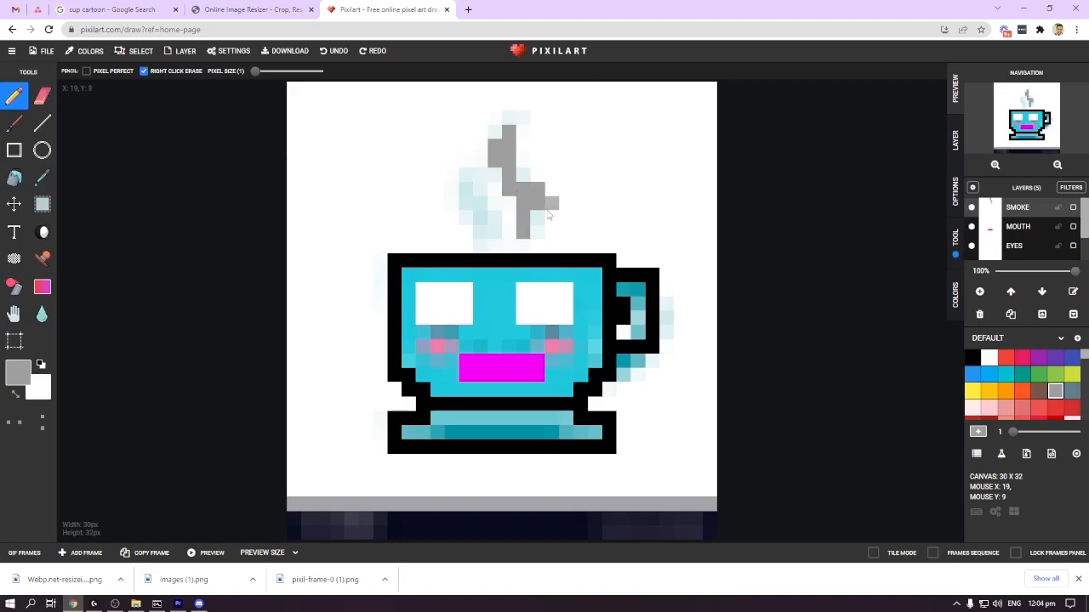
{"action": "left_click", "coordinate": [539, 216]}
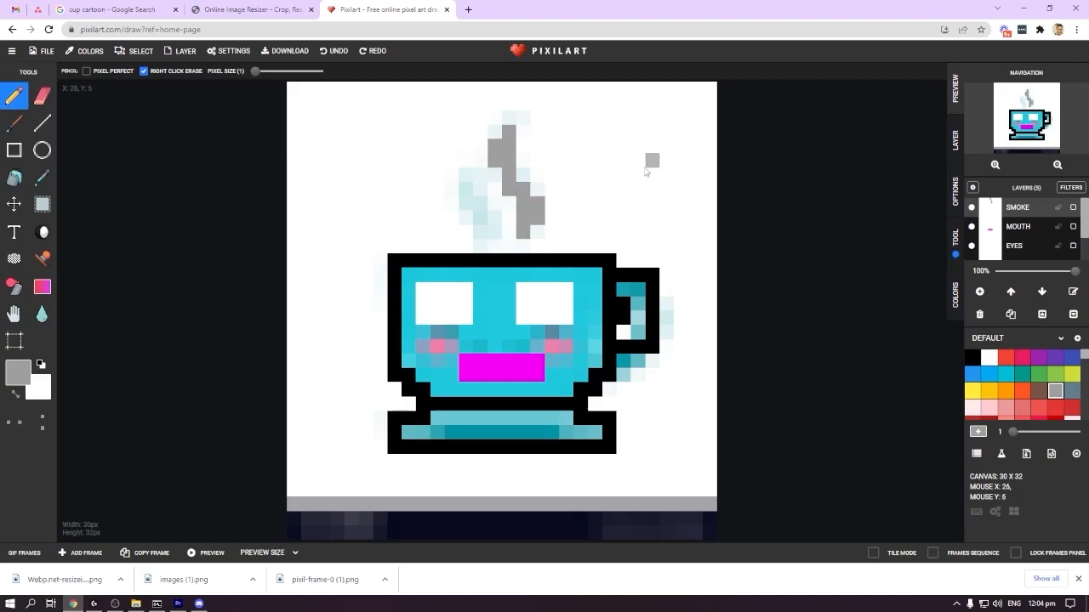
Complete the steam with the left grey strand and light grey pixels along the edges of both strands.
{"action": "left_click", "coordinate": [542, 136]}
{"action": "right_click", "coordinate": [537, 132]}
{"action": "left_click", "coordinate": [524, 119]}
{"action": "mouse_move", "coordinate": [479, 211]}
{"action": "left_mouse_down"}
{"action": "mouse_move", "coordinate": [477, 227]}
{"action": "mouse_move", "coordinate": [495, 216]}
{"action": "left_mouse_up"}
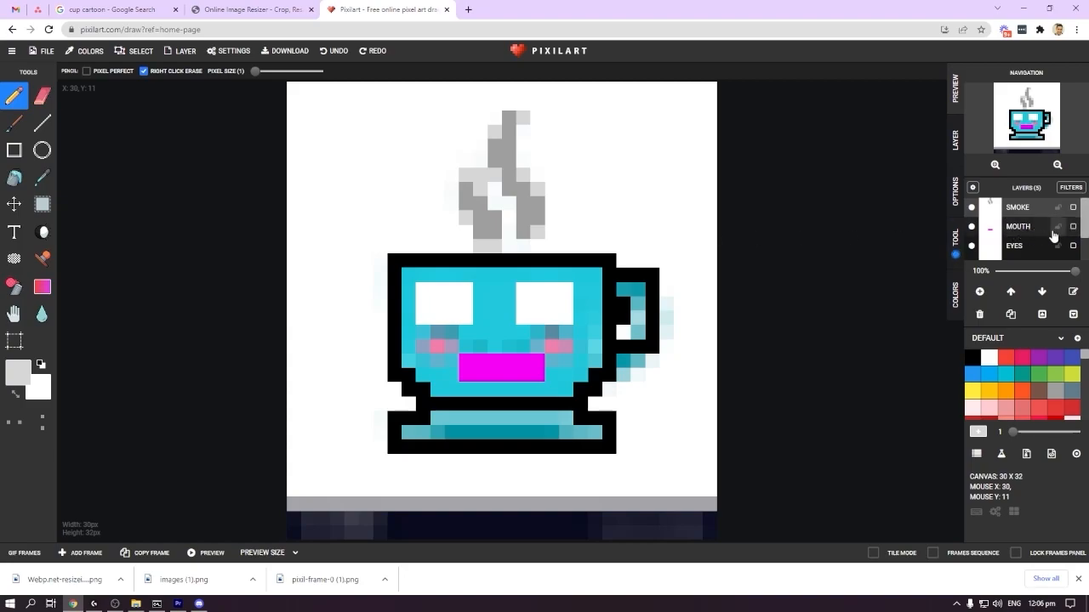
Add a new layer named Body and move it down the stack to directly below the Base layer.
{"action": "scroll", "coordinate": [1052, 232], "scroll_direction": "down", "scroll_amount": 2}
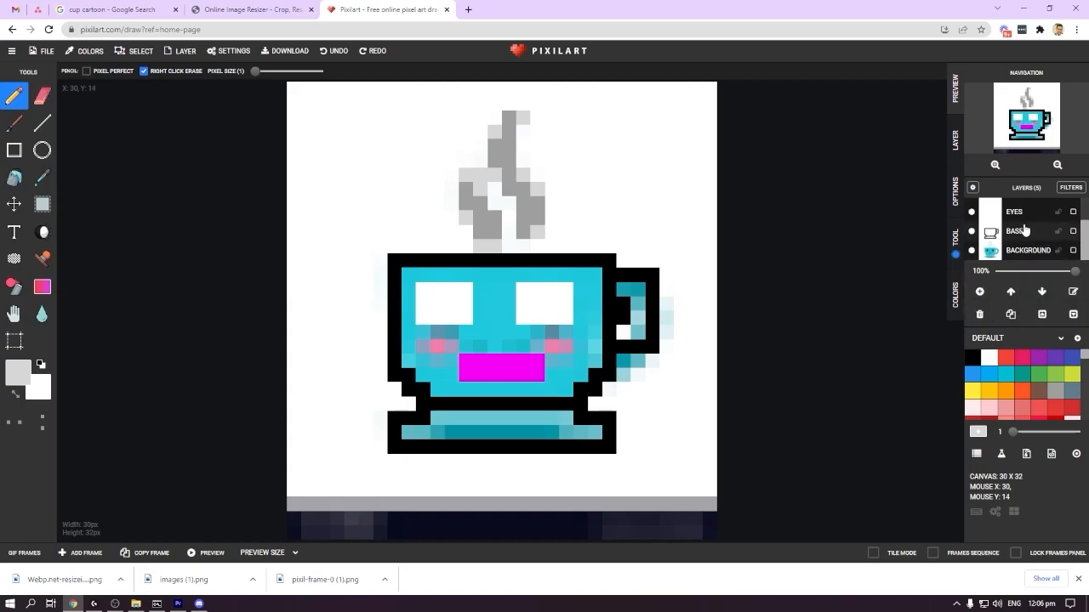
{"action": "scroll", "coordinate": [1025, 232], "scroll_direction": "up", "scroll_amount": 2}
{"action": "left_click", "coordinate": [979, 292]}
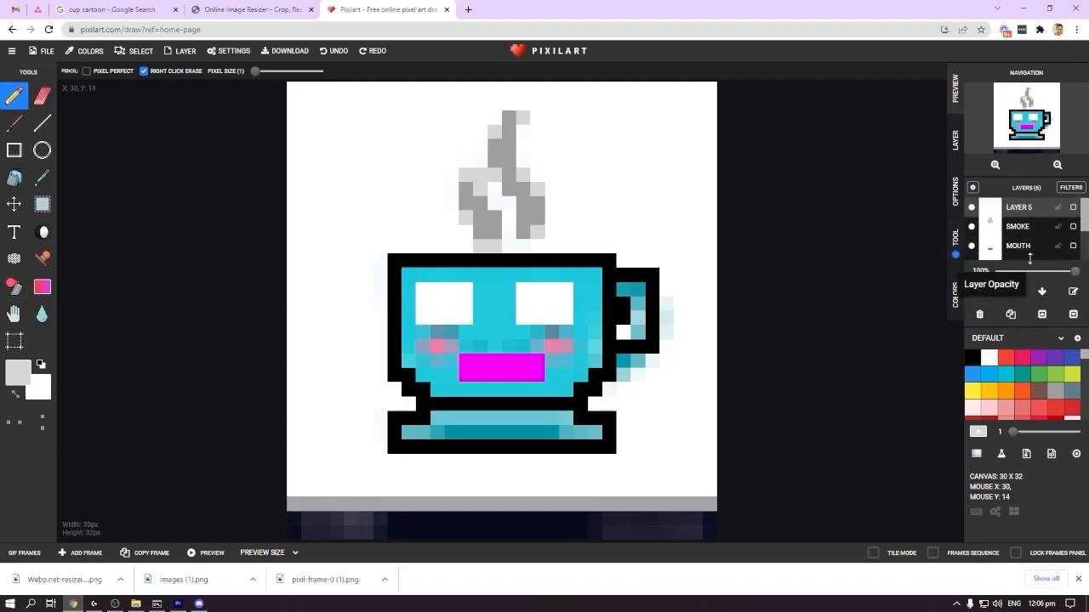
{"action": "double_click", "coordinate": [1027, 210]}
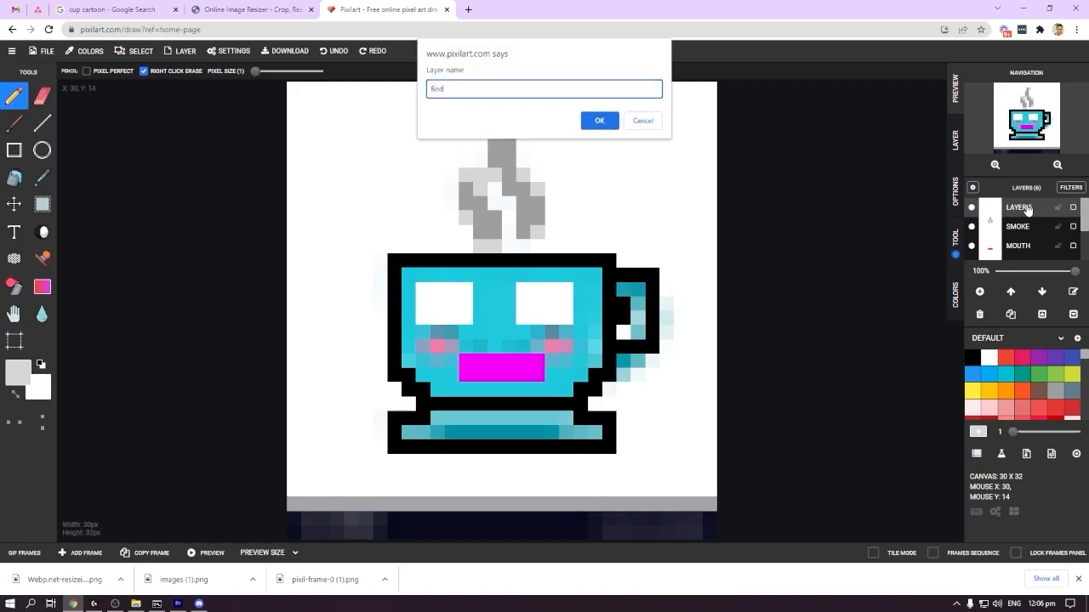
{"action": "key", "text": "Return"}
{"action": "left_click", "coordinate": [1043, 293]}
{"action": "left_click", "coordinate": [1043, 294]}
{"action": "left_click", "coordinate": [1042, 293]}
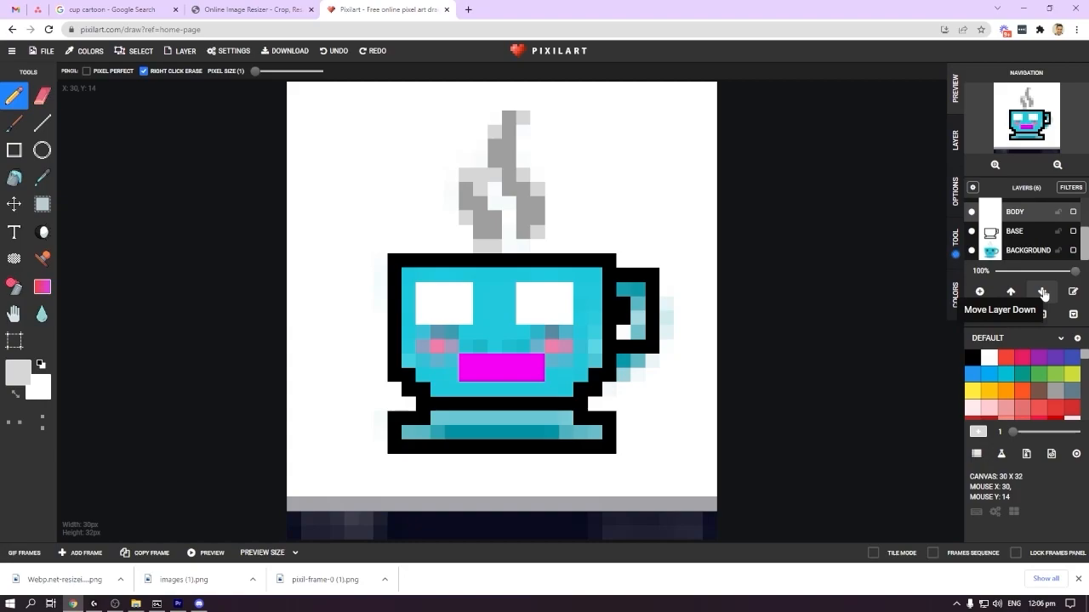
{"action": "left_click", "coordinate": [1043, 294]}
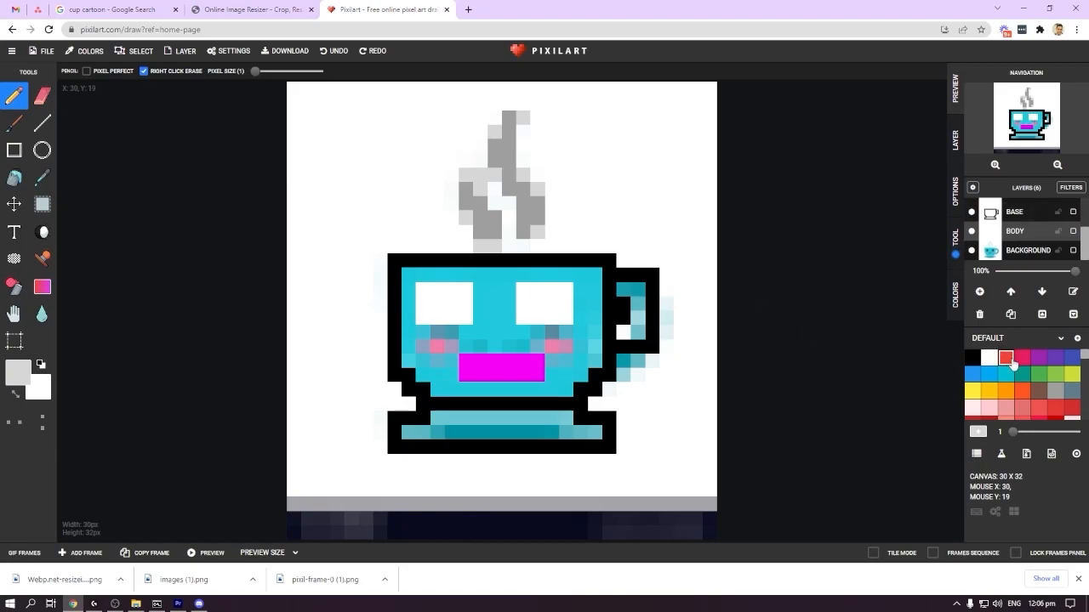
Set the pencil colour to amber #ffc107 and fill the inside of the handle outline on the Body layer.
{"action": "scroll", "coordinate": [1013, 402], "scroll_direction": "down", "scroll_amount": 2}
{"action": "scroll", "coordinate": [1012, 402], "scroll_direction": "up", "scroll_amount": 2}
{"action": "scroll", "coordinate": [1012, 402], "scroll_direction": "down", "scroll_amount": 2}
{"action": "scroll", "coordinate": [1012, 403], "scroll_direction": "up", "scroll_amount": 2}
{"action": "left_click", "coordinate": [988, 392]}
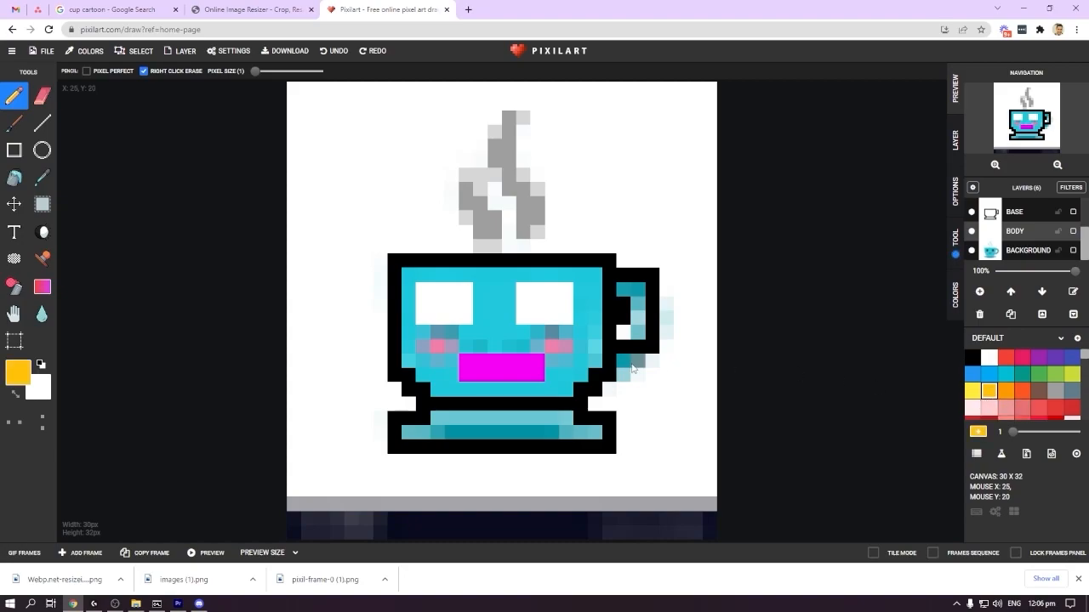
{"action": "left_click", "coordinate": [18, 372]}
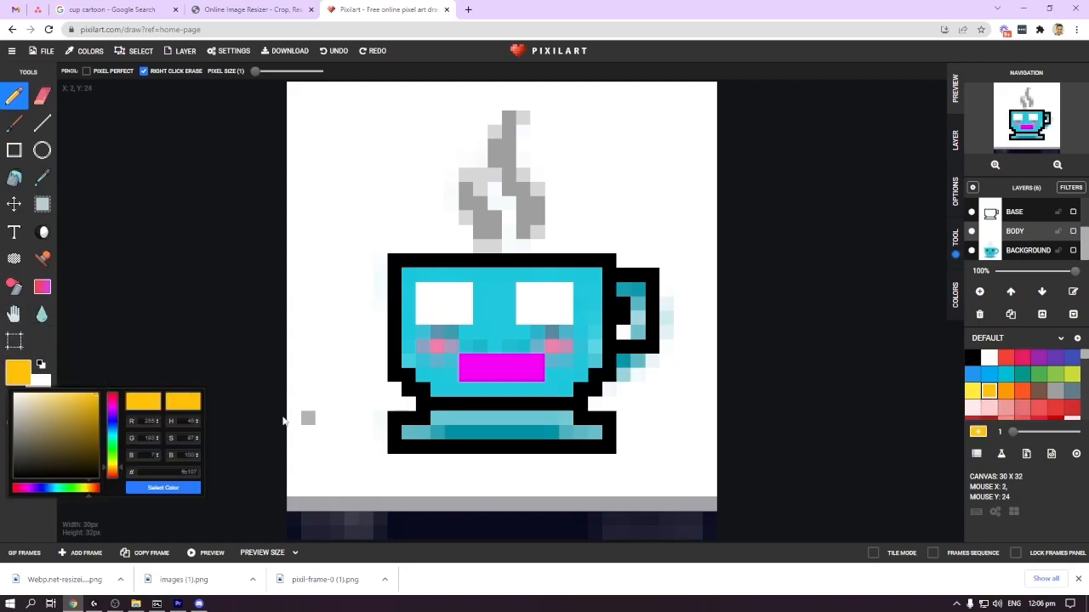
{"action": "left_click", "coordinate": [154, 482]}
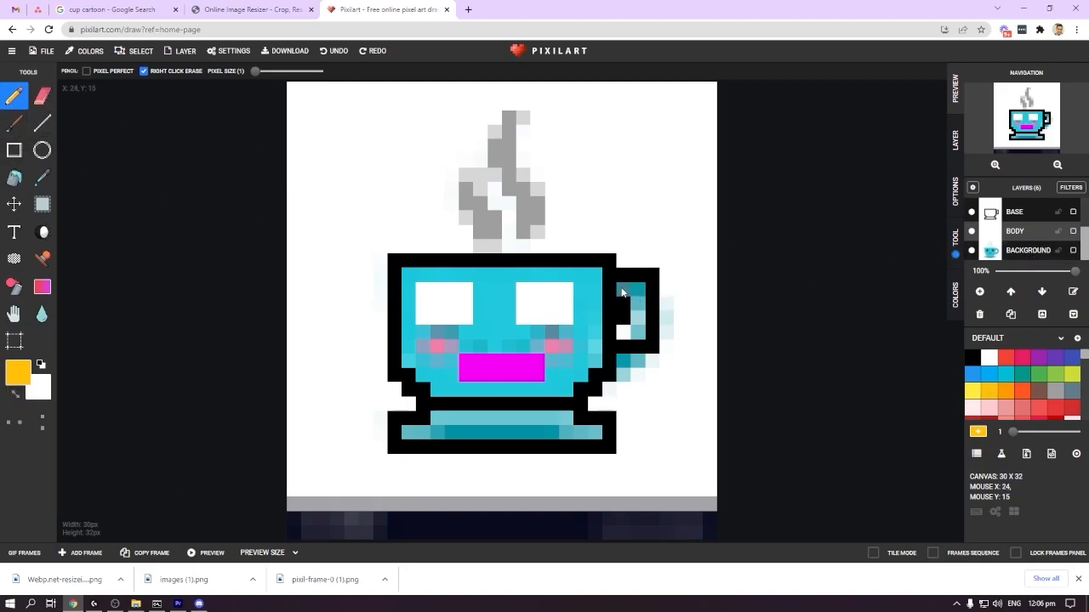
{"action": "mouse_move", "coordinate": [622, 291]}
{"action": "left_mouse_down"}
{"action": "mouse_move", "coordinate": [638, 293]}
{"action": "mouse_move", "coordinate": [636, 332]}
{"action": "left_mouse_up"}
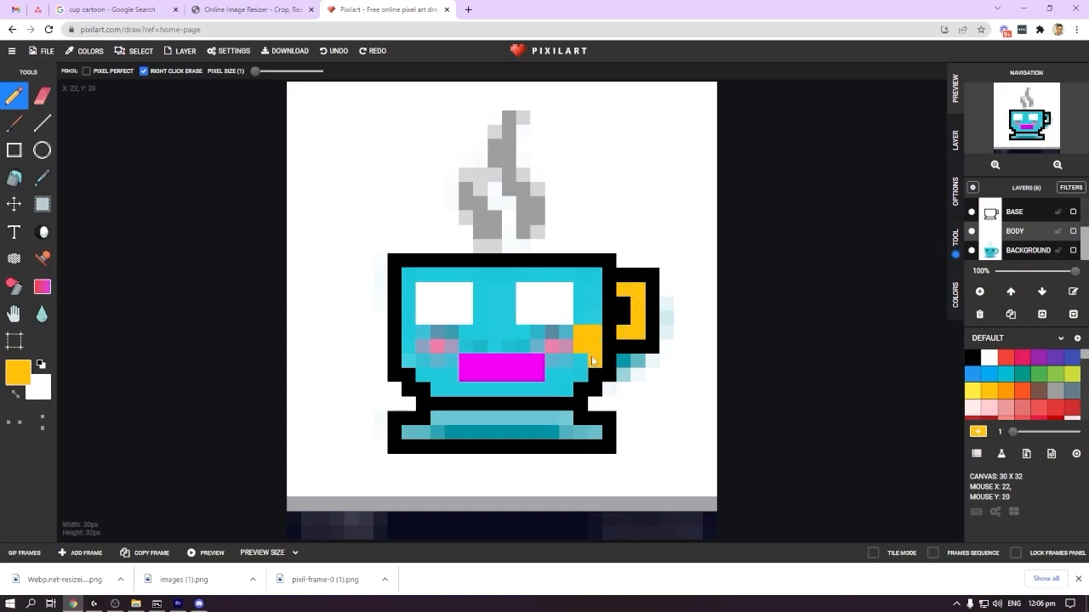
Fill the cup's body and saucer with amber, and place one amber pixel near the canvas's lower-left corner.
{"action": "mouse_move", "coordinate": [523, 335]}
{"action": "left_mouse_down"}
{"action": "mouse_move", "coordinate": [419, 307]}
{"action": "mouse_move", "coordinate": [407, 279]}
{"action": "mouse_move", "coordinate": [601, 278]}
{"action": "mouse_move", "coordinate": [598, 314]}
{"action": "mouse_move", "coordinate": [554, 320]}
{"action": "mouse_move", "coordinate": [524, 292]}
{"action": "mouse_move", "coordinate": [583, 303]}
{"action": "mouse_move", "coordinate": [508, 288]}
{"action": "mouse_move", "coordinate": [497, 301]}
{"action": "mouse_move", "coordinate": [467, 279]}
{"action": "mouse_move", "coordinate": [479, 288]}
{"action": "mouse_move", "coordinate": [476, 314]}
{"action": "mouse_move", "coordinate": [422, 293]}
{"action": "mouse_move", "coordinate": [415, 339]}
{"action": "left_mouse_up"}
{"action": "left_click", "coordinate": [584, 304]}
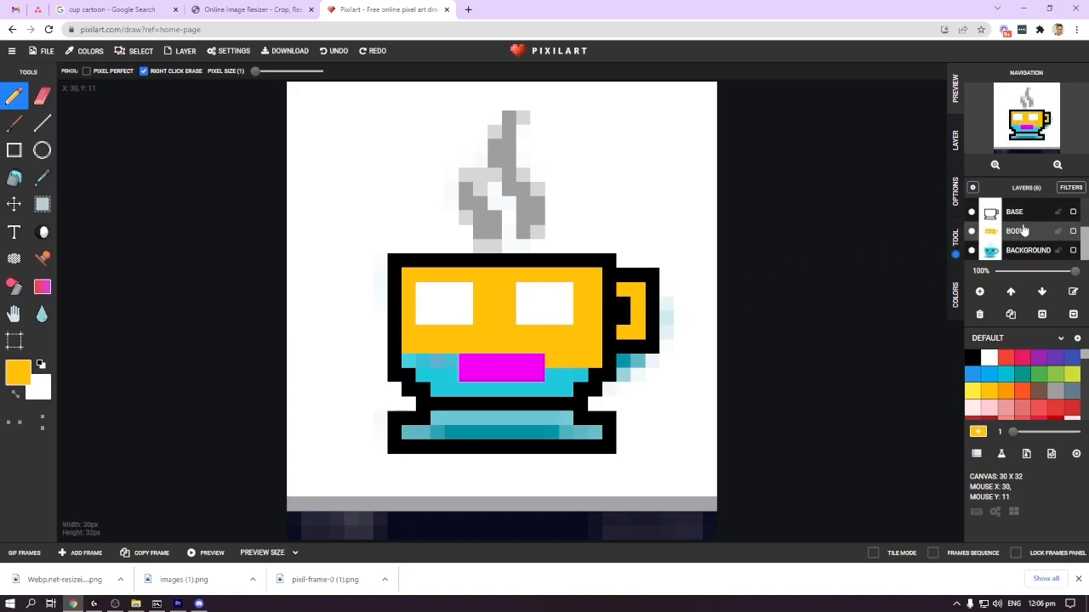
{"action": "left_click_drag", "start_coordinate": [412, 363], "coordinate": [457, 365]}
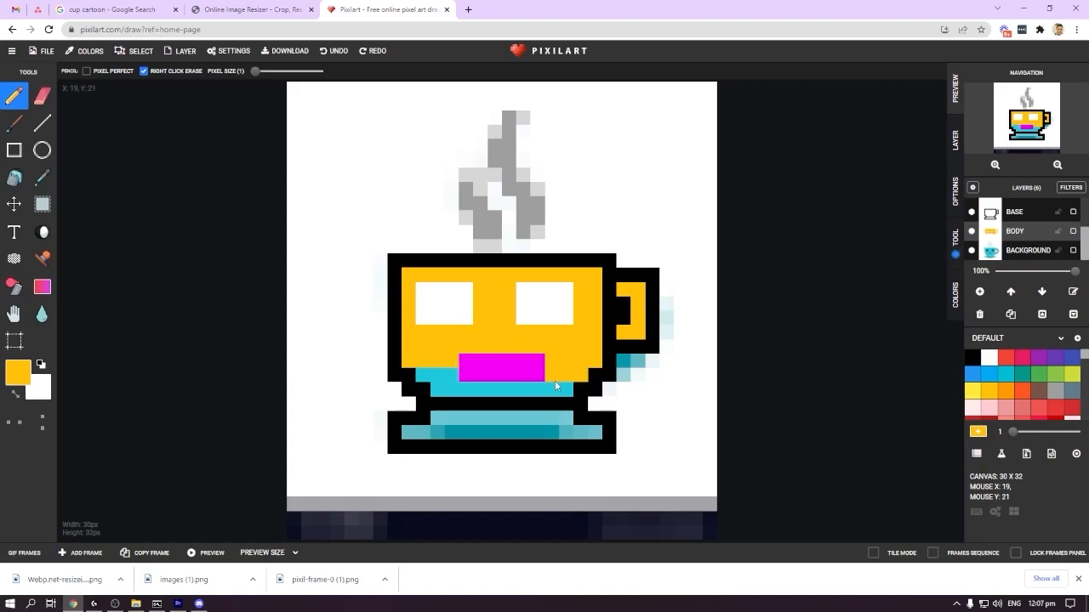
{"action": "mouse_move", "coordinate": [504, 384]}
{"action": "left_mouse_down"}
{"action": "mouse_move", "coordinate": [422, 373]}
{"action": "mouse_move", "coordinate": [485, 387]}
{"action": "mouse_move", "coordinate": [443, 388]}
{"action": "mouse_move", "coordinate": [454, 393]}
{"action": "mouse_move", "coordinate": [455, 427]}
{"action": "mouse_move", "coordinate": [439, 423]}
{"action": "mouse_move", "coordinate": [559, 421]}
{"action": "mouse_move", "coordinate": [565, 433]}
{"action": "mouse_move", "coordinate": [594, 437]}
{"action": "mouse_move", "coordinate": [409, 433]}
{"action": "left_mouse_up"}
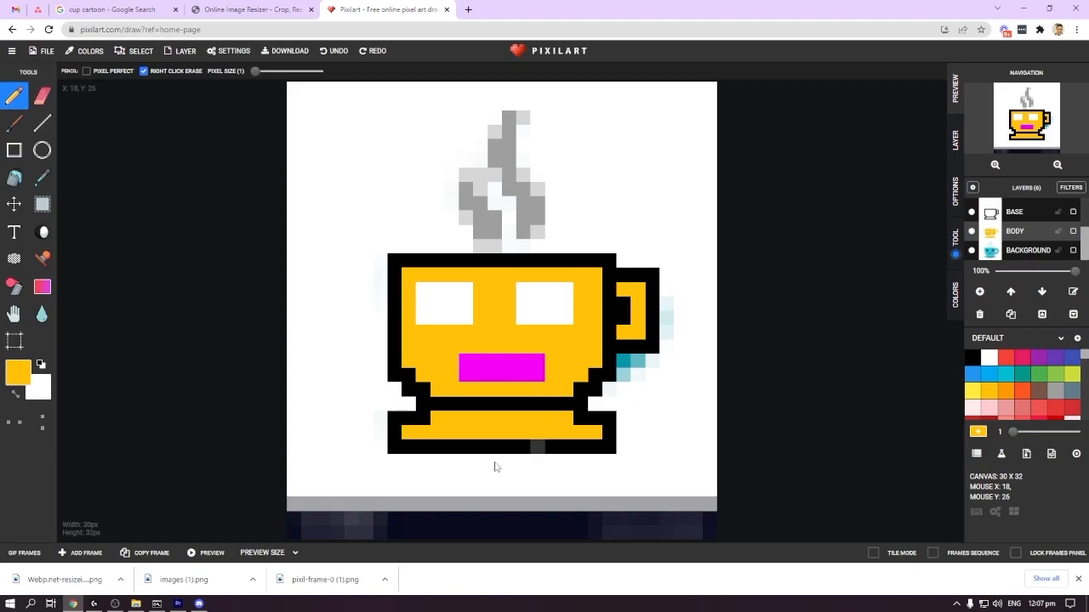
{"action": "left_click", "coordinate": [308, 503]}
Hide the Background layer containing the original cup image.
{"action": "left_click", "coordinate": [1027, 257]}
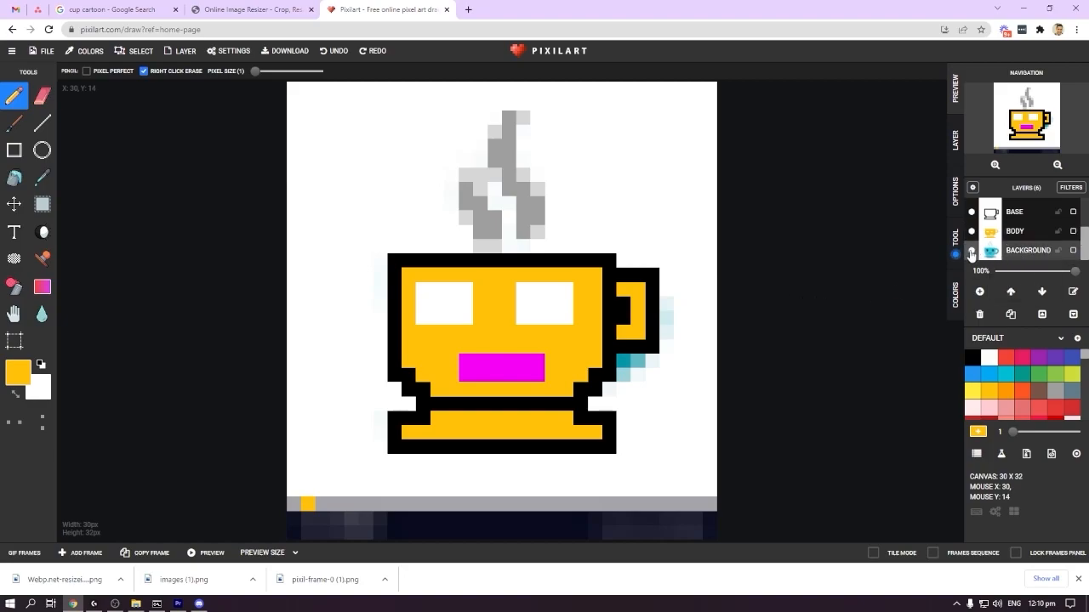
{"action": "left_click", "coordinate": [971, 255]}
{"action": "left_click", "coordinate": [972, 254]}
{"action": "left_click", "coordinate": [972, 254]}
{"action": "left_click", "coordinate": [972, 253]}
{"action": "left_click", "coordinate": [972, 253]}
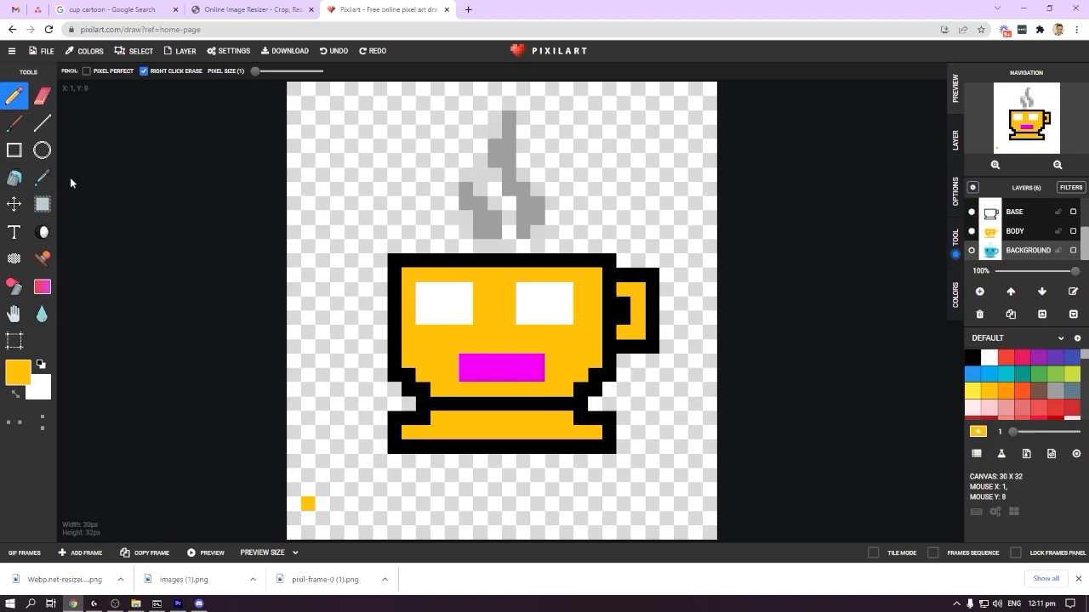
Set the pencil colour to black and paint a 2 x 1 pixel pupil in each white eye on the Eyes layer.
{"action": "left_click", "coordinate": [20, 373]}
{"action": "left_click", "coordinate": [22, 478]}
{"action": "left_click", "coordinate": [149, 489]}
{"action": "left_click", "coordinate": [10, 371]}
{"action": "scroll", "coordinate": [1028, 244], "scroll_direction": "up", "scroll_amount": 1}
{"action": "left_click", "coordinate": [1028, 246]}
{"action": "left_click", "coordinate": [438, 305]}
{"action": "left_click", "coordinate": [452, 304]}
{"action": "left_click", "coordinate": [537, 304]}
{"action": "left_click", "coordinate": [550, 304]}
On the Mouth layer, paint white teeth: two single pixels in the mouth's upper row and two adjoining pixels in its lower row.
{"action": "left_click", "coordinate": [1018, 226]}
{"action": "left_click", "coordinate": [8, 379]}
{"action": "left_click", "coordinate": [12, 393]}
{"action": "left_click", "coordinate": [157, 488]}
{"action": "left_click", "coordinate": [481, 364]}
{"action": "left_click", "coordinate": [522, 362]}
{"action": "left_click", "coordinate": [508, 375]}
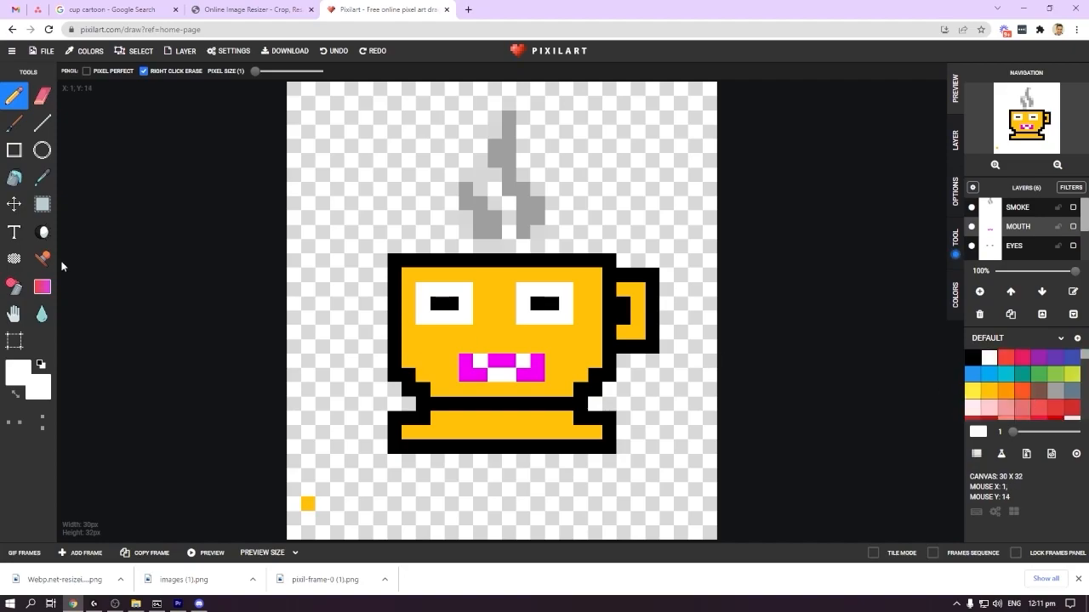
Make Body the active layer, sample the cup's amber and set the pencil colour to a darker shade of it.
{"action": "left_click", "coordinate": [41, 176]}
{"action": "left_click", "coordinate": [477, 283]}
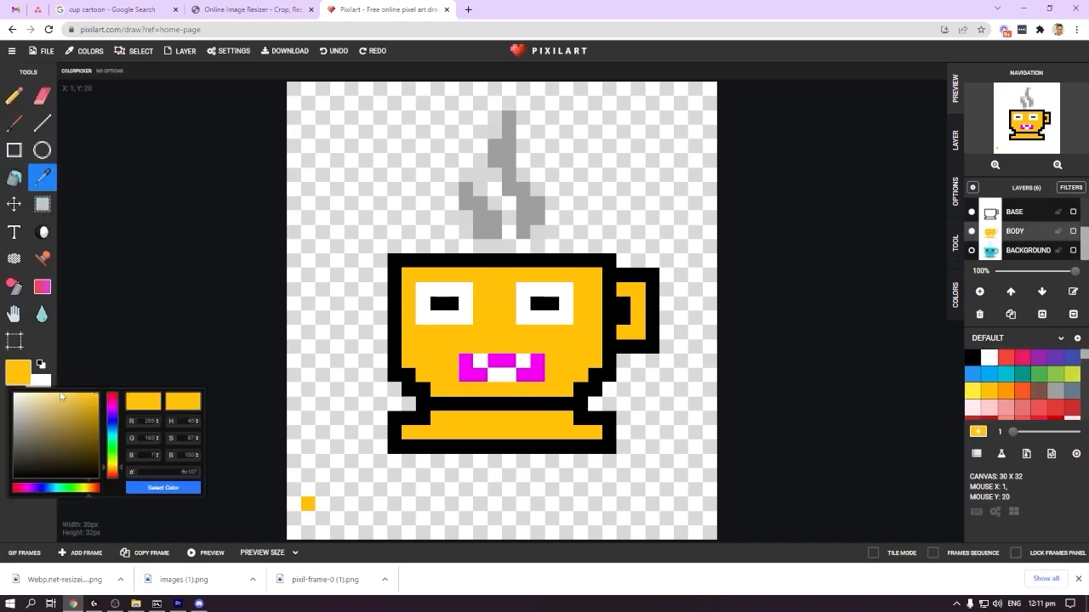
{"action": "left_click", "coordinate": [162, 487]}
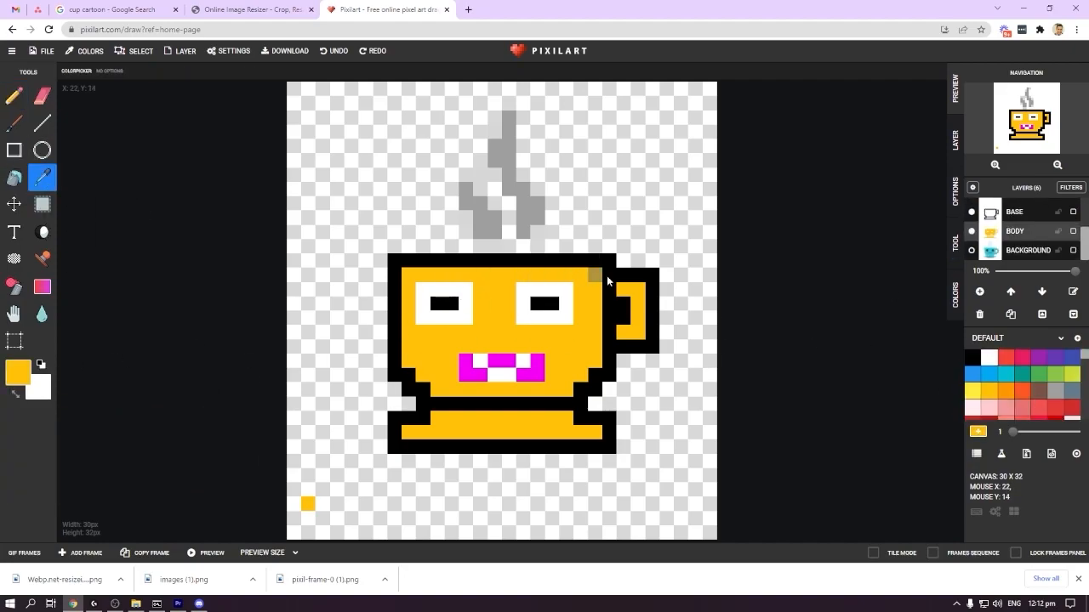
{"action": "left_click", "coordinate": [14, 96]}
{"action": "left_click", "coordinate": [18, 372]}
{"action": "left_click", "coordinate": [92, 420]}
{"action": "left_click", "coordinate": [163, 487]}
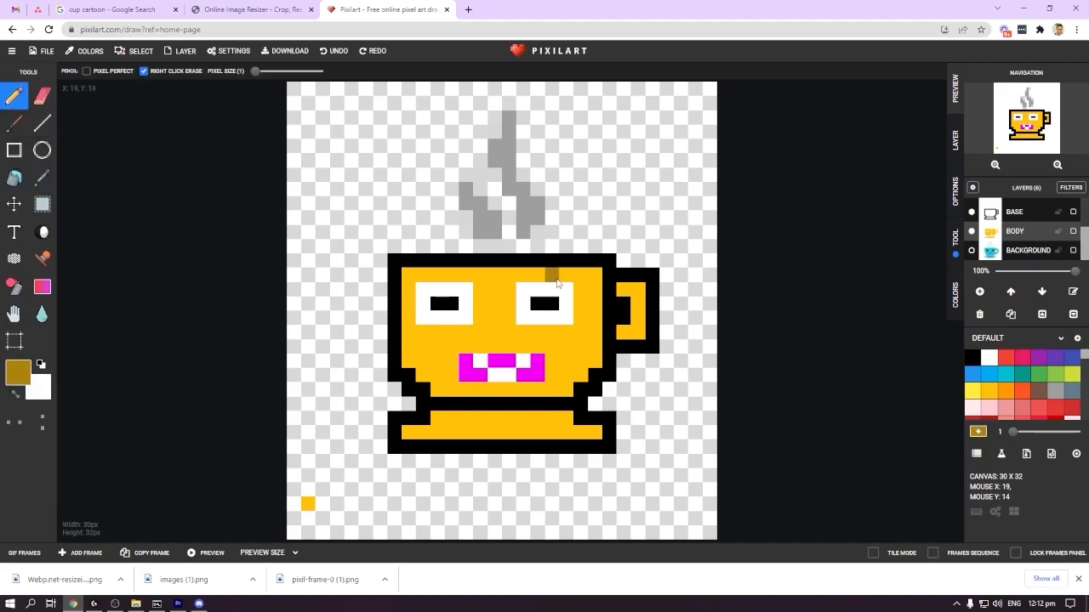
Shade the cup's upper-right corner, right edge and lower-right bottom, plus both ends of the saucer's lower row, in dark amber.
{"action": "mouse_move", "coordinate": [591, 286]}
{"action": "left_mouse_down"}
{"action": "mouse_move", "coordinate": [593, 342]}
{"action": "mouse_move", "coordinate": [562, 390]}
{"action": "left_mouse_up"}
{"action": "left_click", "coordinate": [595, 434]}
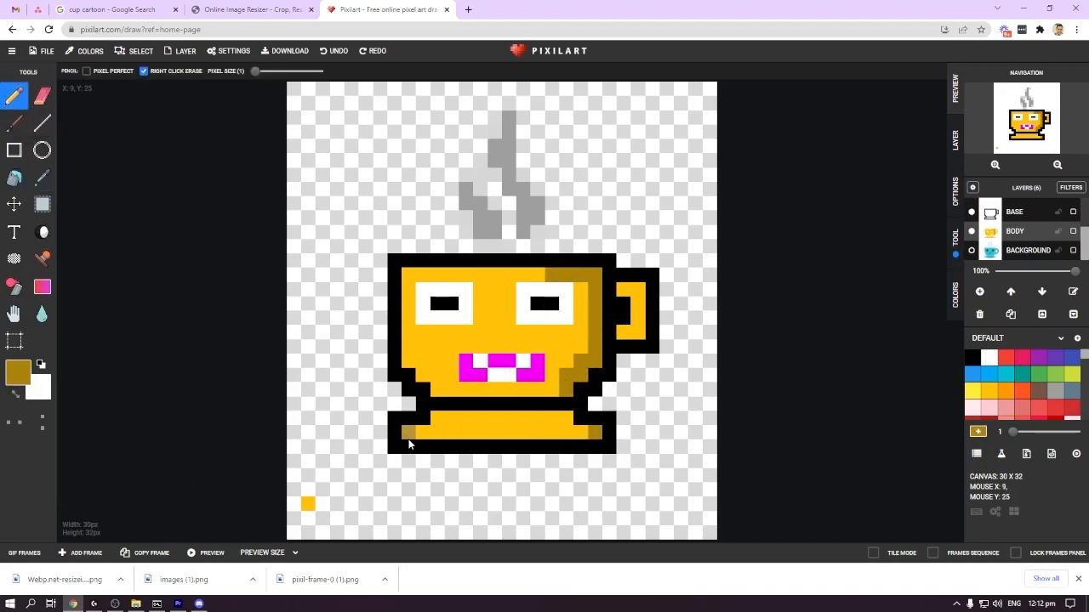
{"action": "left_click_drag", "start_coordinate": [409, 434], "coordinate": [452, 434]}
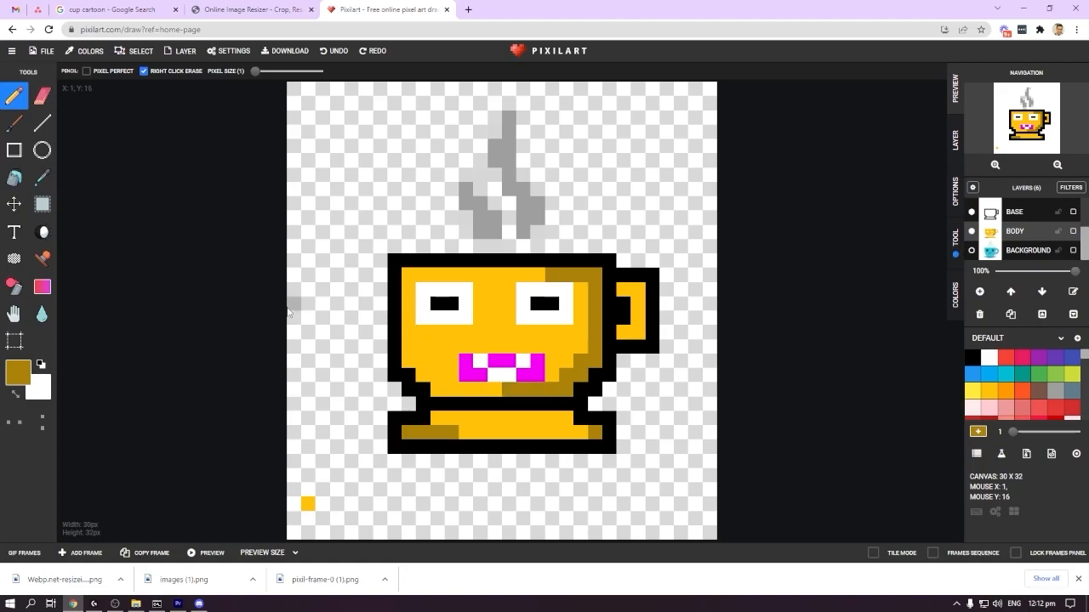
{"action": "left_click", "coordinate": [18, 371]}
{"action": "left_click", "coordinate": [55, 397]}
{"action": "left_click", "coordinate": [158, 487]}
Sample the cup's amber again and set the pencil colour to a lighter tint of it.
{"action": "left_click", "coordinate": [42, 177]}
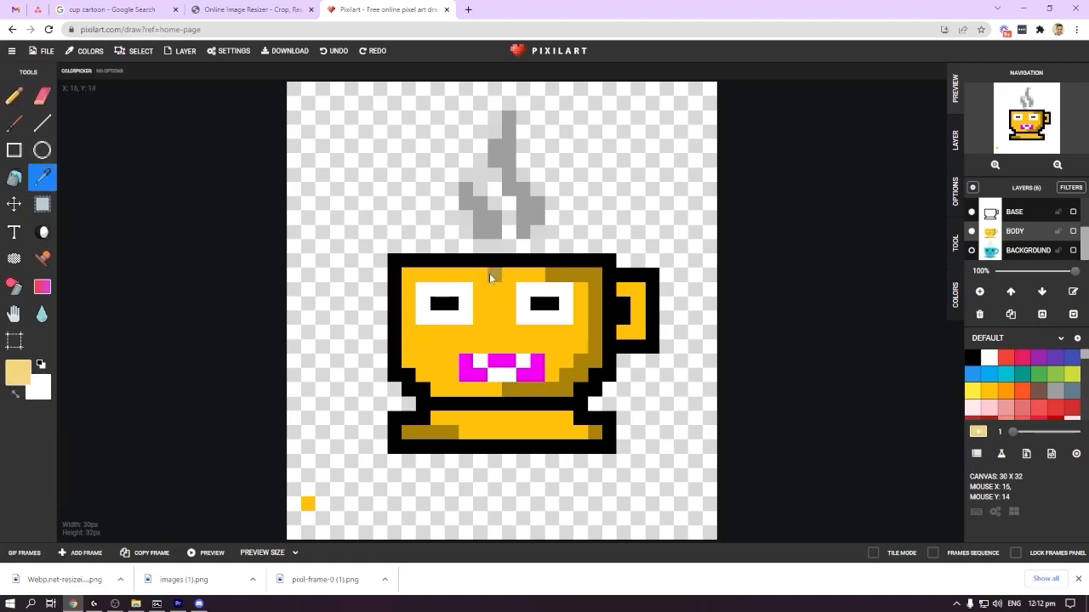
{"action": "left_click", "coordinate": [493, 272]}
{"action": "left_click", "coordinate": [17, 372]}
{"action": "left_click", "coordinate": [80, 397]}
{"action": "left_click", "coordinate": [169, 488]}
{"action": "left_click", "coordinate": [534, 282]}
{"action": "key", "text": "b"}
{"action": "left_click", "coordinate": [17, 371]}
{"action": "left_click", "coordinate": [80, 398]}
{"action": "left_click", "coordinate": [169, 488]}
Paint light amber highlights beside the cup's dark shading, along its left and lower-left inner edges, and mid-saucer.
{"action": "left_click", "coordinate": [536, 274]}
{"action": "mouse_move", "coordinate": [581, 290]}
{"action": "left_mouse_down"}
{"action": "mouse_move", "coordinate": [579, 341]}
{"action": "mouse_move", "coordinate": [556, 375]}
{"action": "mouse_move", "coordinate": [466, 390]}
{"action": "left_mouse_up"}
{"action": "left_click_drag", "start_coordinate": [409, 285], "coordinate": [412, 364]}
{"action": "left_click_drag", "start_coordinate": [499, 436], "coordinate": [526, 433]}
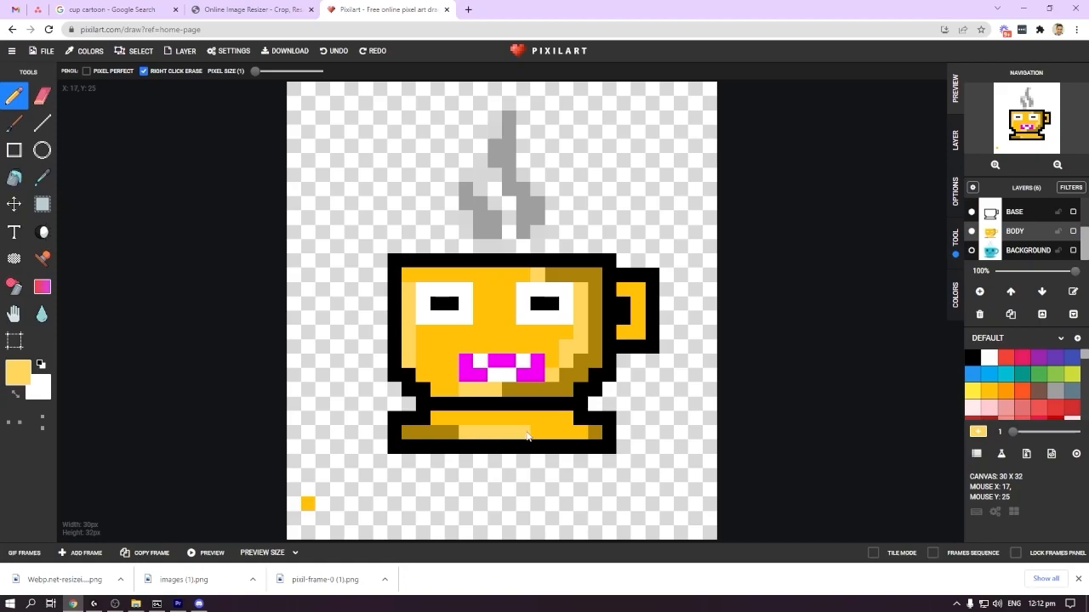
{"action": "left_click", "coordinate": [422, 275]}
{"action": "left_click_drag", "start_coordinate": [437, 392], "coordinate": [423, 375]}
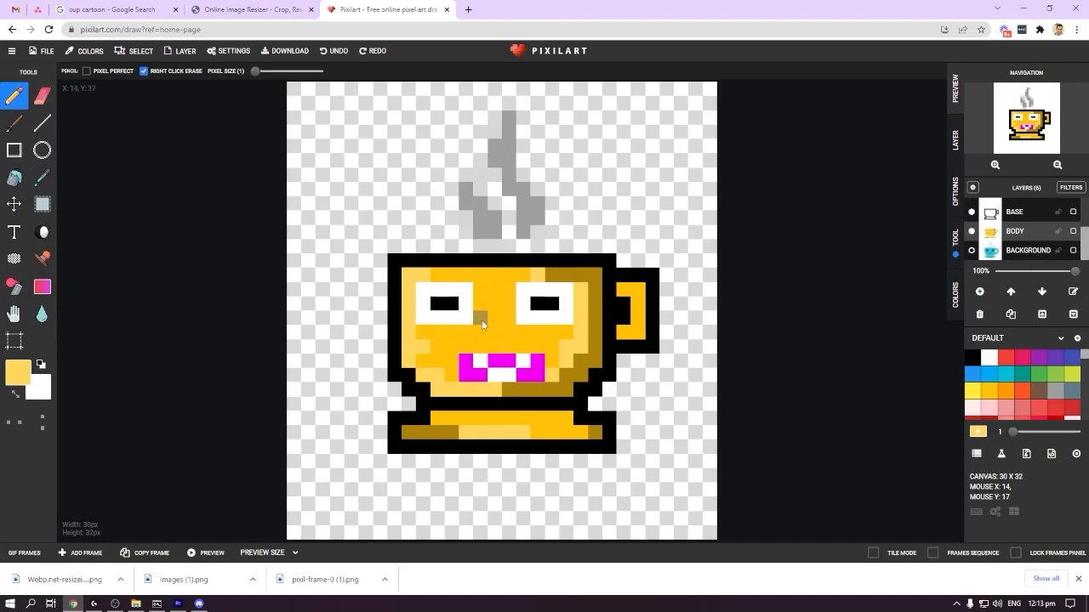
Sample the cup's amber and set the drawing colour to a slightly darker shade of it.
{"action": "left_click", "coordinate": [42, 177]}
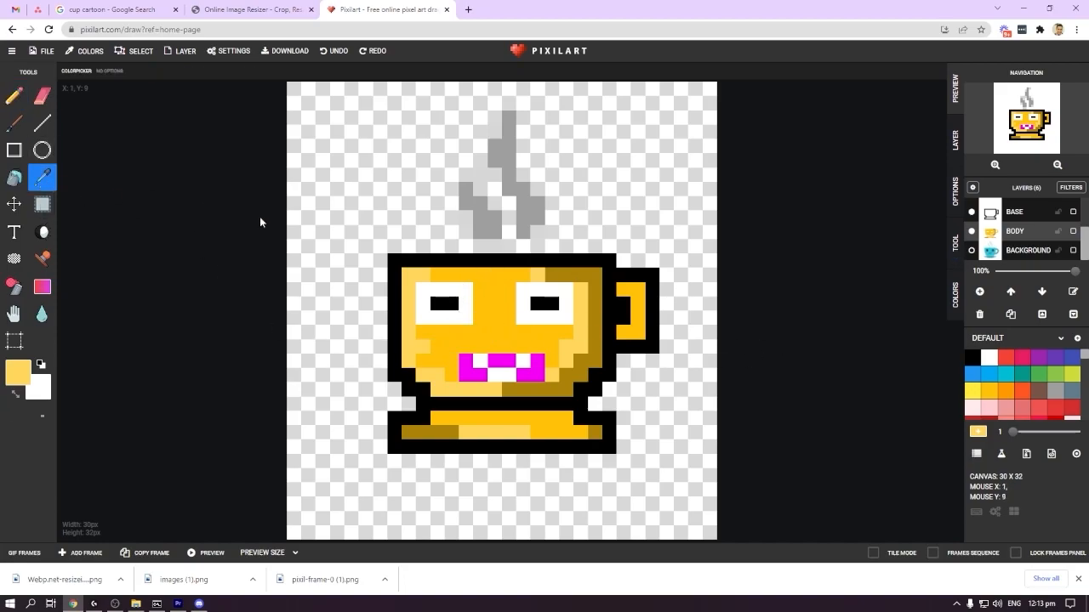
{"action": "left_click", "coordinate": [503, 323]}
{"action": "left_click", "coordinate": [18, 373]}
{"action": "left_click", "coordinate": [93, 411]}
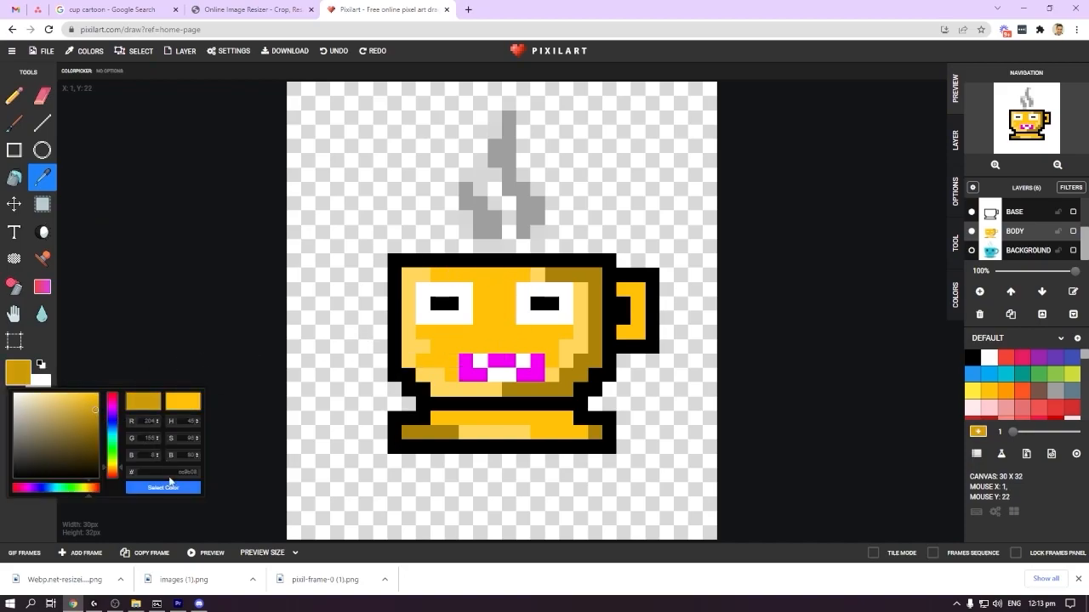
{"action": "left_click", "coordinate": [162, 488]}
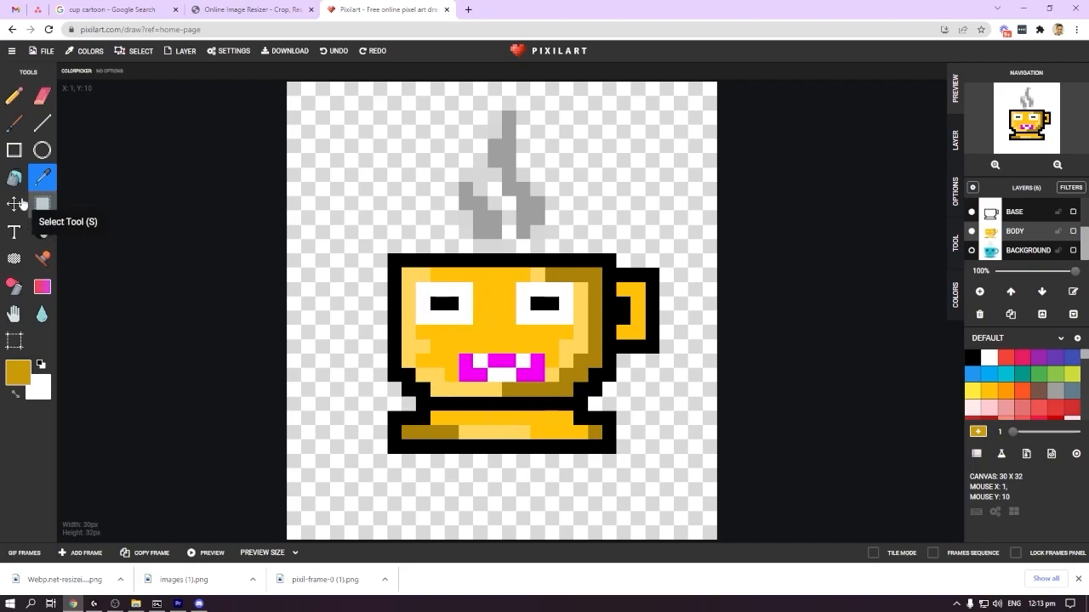
Resample the cup's amber and set the drawing colour to a slightly lighter tint of it.
{"action": "left_click", "coordinate": [497, 323]}
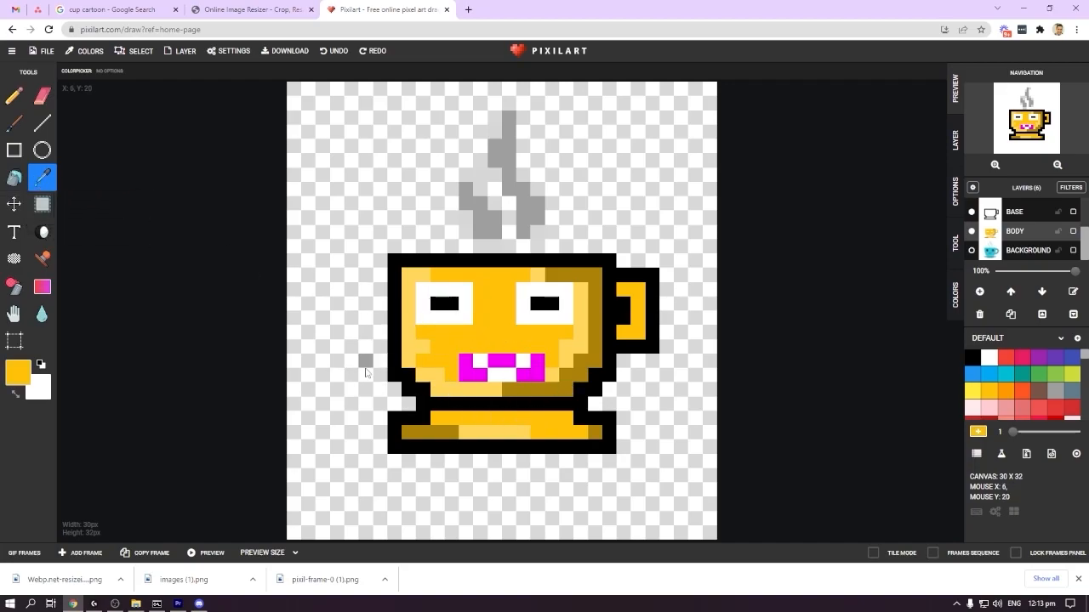
{"action": "left_click", "coordinate": [17, 372]}
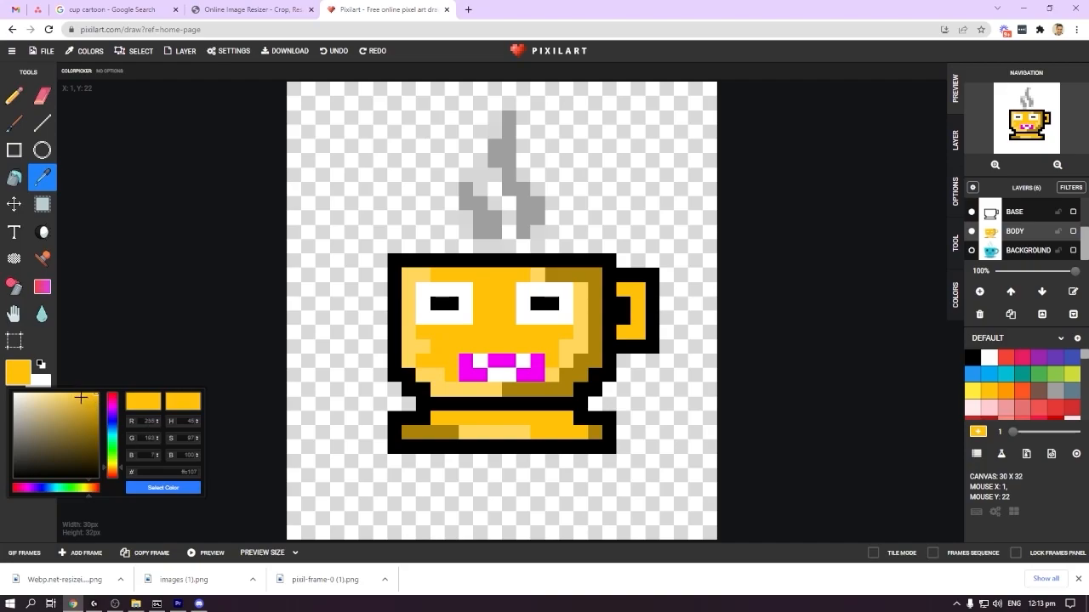
{"action": "left_click", "coordinate": [163, 488]}
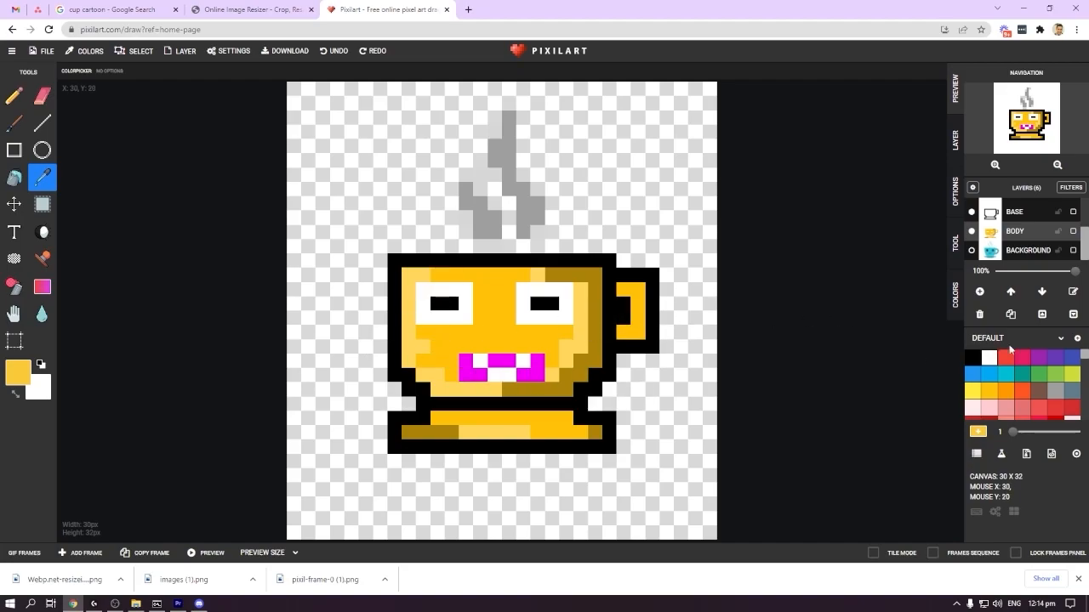
Add a new layer, place it directly beneath the Body layer and rename it Background.
{"action": "scroll", "coordinate": [1039, 240], "scroll_direction": "up", "scroll_amount": 2}
{"action": "scroll", "coordinate": [1018, 244], "scroll_direction": "down", "scroll_amount": 2}
{"action": "left_click", "coordinate": [978, 293]}
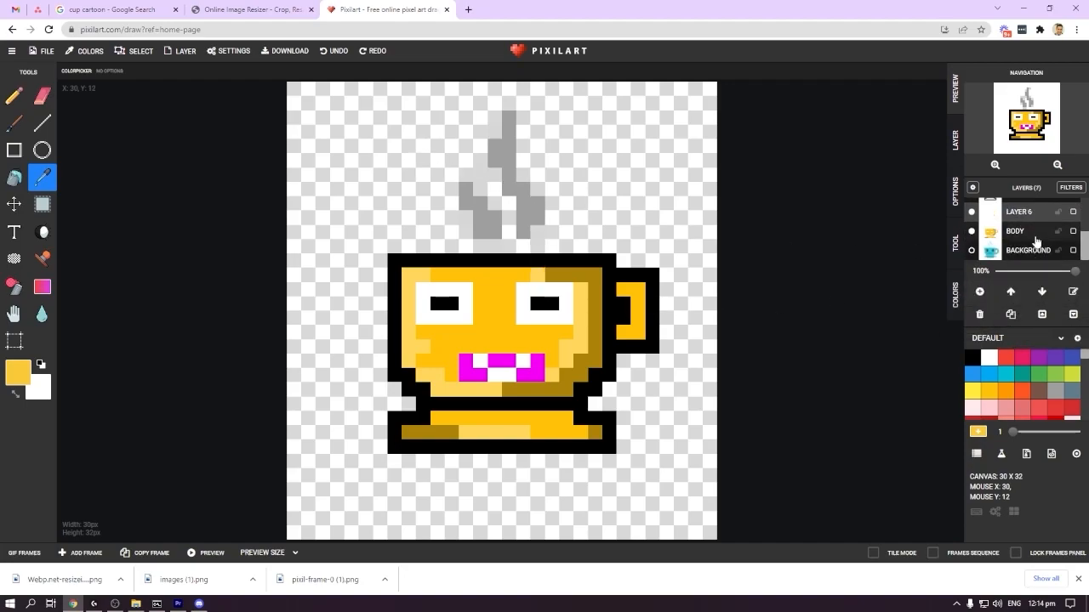
{"action": "left_click_drag", "start_coordinate": [1032, 218], "coordinate": [1033, 252]}
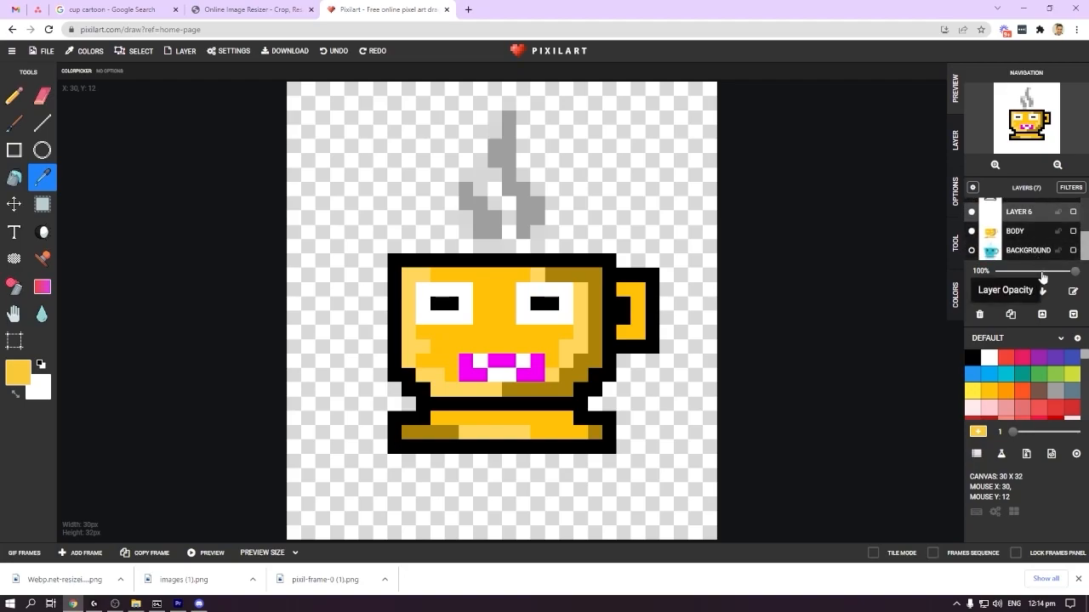
{"action": "left_click", "coordinate": [1041, 292]}
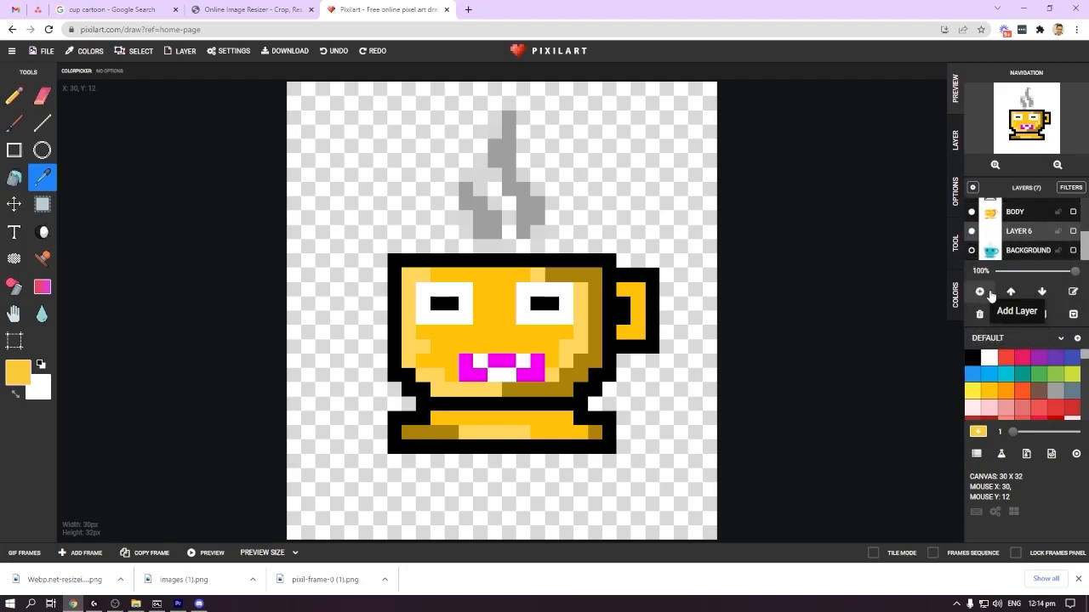
{"action": "double_click", "coordinate": [1008, 232]}
{"action": "type", "text": "Background"}
{"action": "key", "text": "Return"}
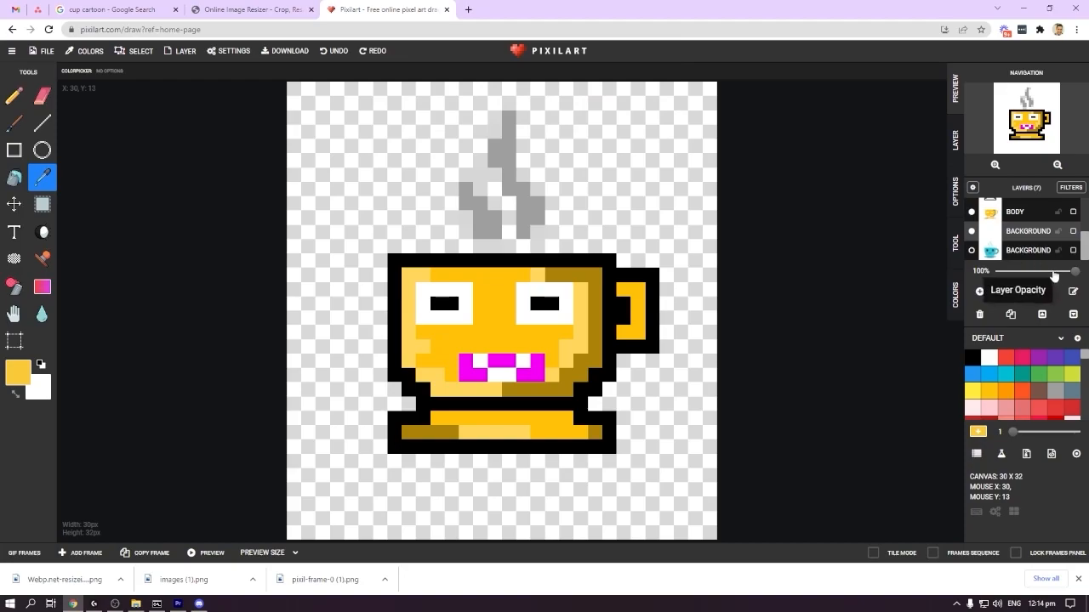
Fill the new Background layer with bright cyan from the default palette using the bucket.
{"action": "left_click", "coordinate": [16, 178]}
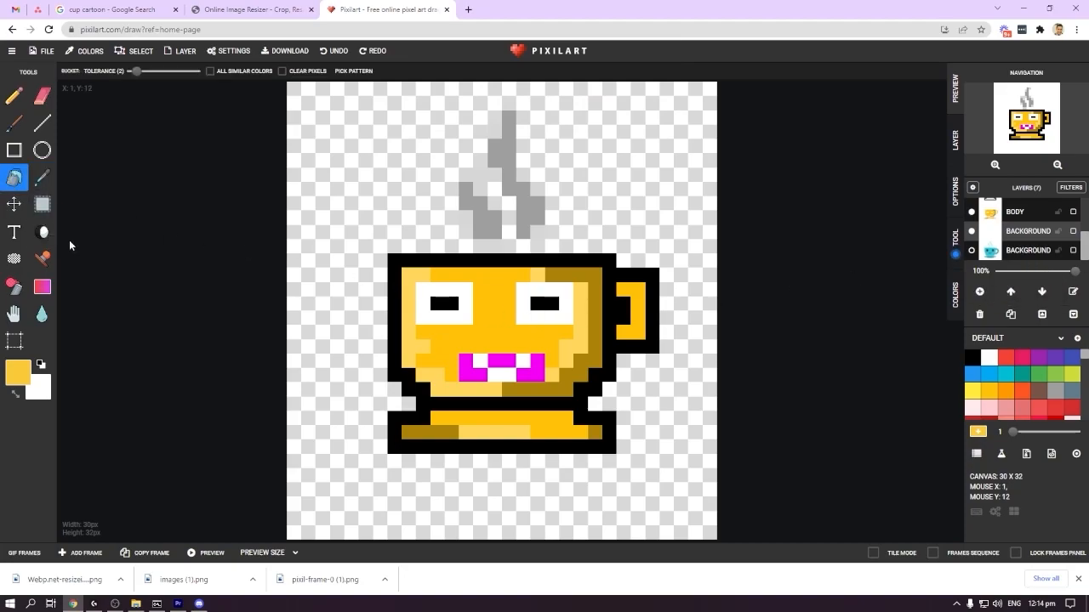
{"action": "left_click", "coordinate": [1007, 374]}
{"action": "scroll", "coordinate": [1035, 399], "scroll_direction": "down", "scroll_amount": 2}
{"action": "scroll", "coordinate": [1035, 399], "scroll_direction": "down", "scroll_amount": 3}
{"action": "scroll", "coordinate": [1035, 398], "scroll_direction": "up", "scroll_amount": 3}
{"action": "scroll", "coordinate": [1035, 399], "scroll_direction": "down", "scroll_amount": 2}
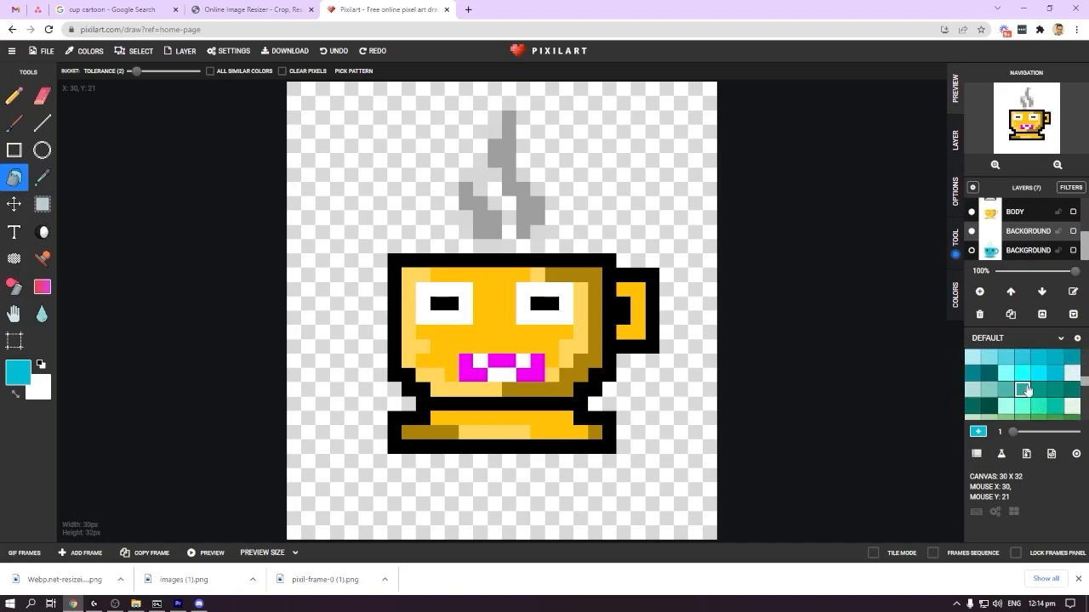
{"action": "left_click", "coordinate": [1022, 372]}
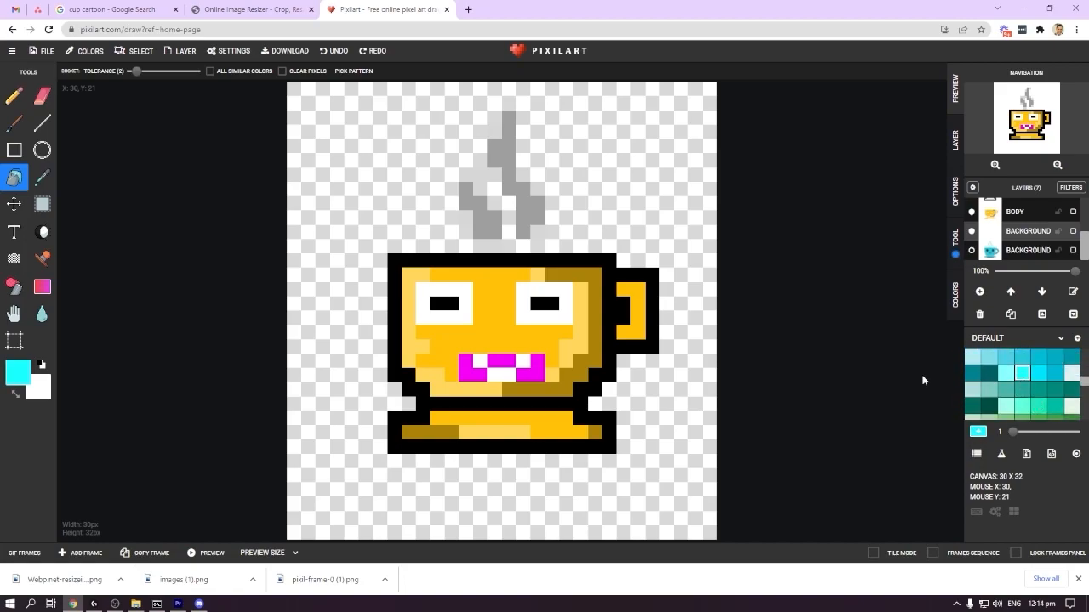
{"action": "left_click", "coordinate": [313, 224]}
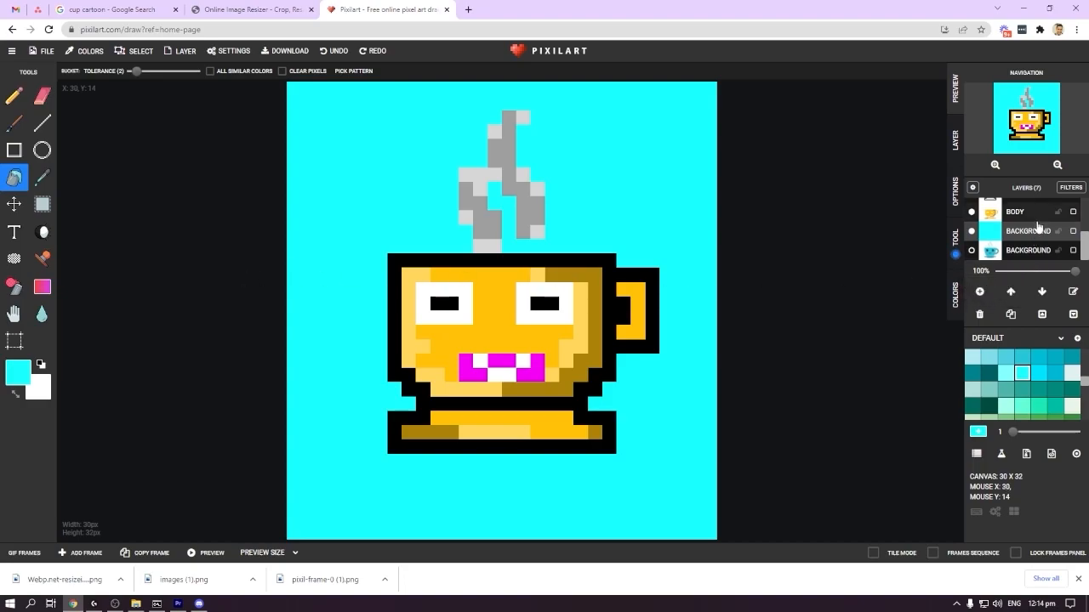
Try a short cyan gradient in the upper-right corner of the canvas background, and undo it.
{"action": "left_click", "coordinate": [42, 288]}
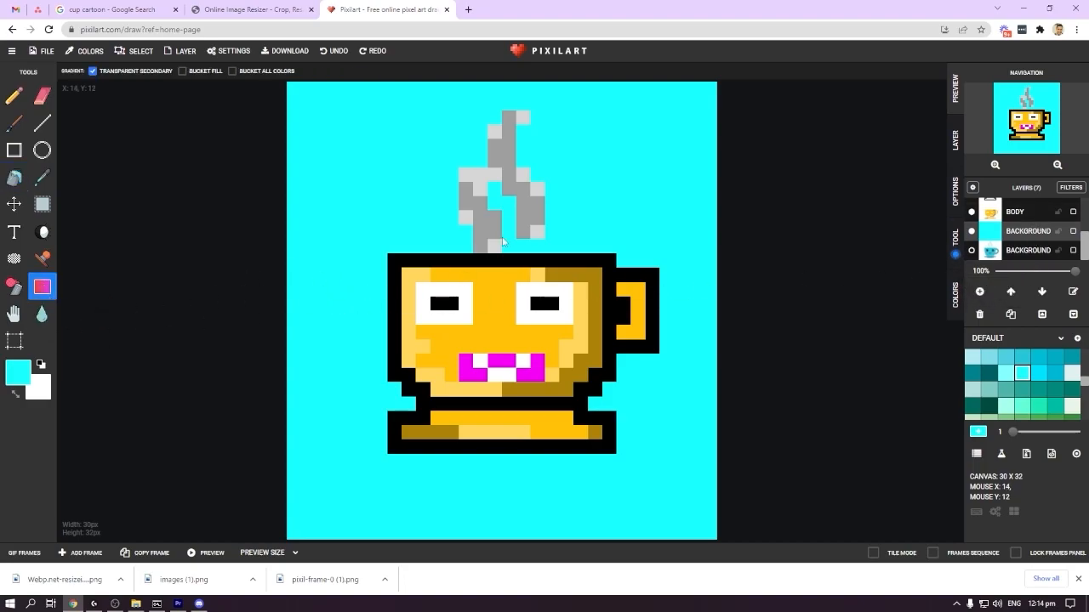
{"action": "left_click_drag", "start_coordinate": [690, 104], "coordinate": [603, 175]}
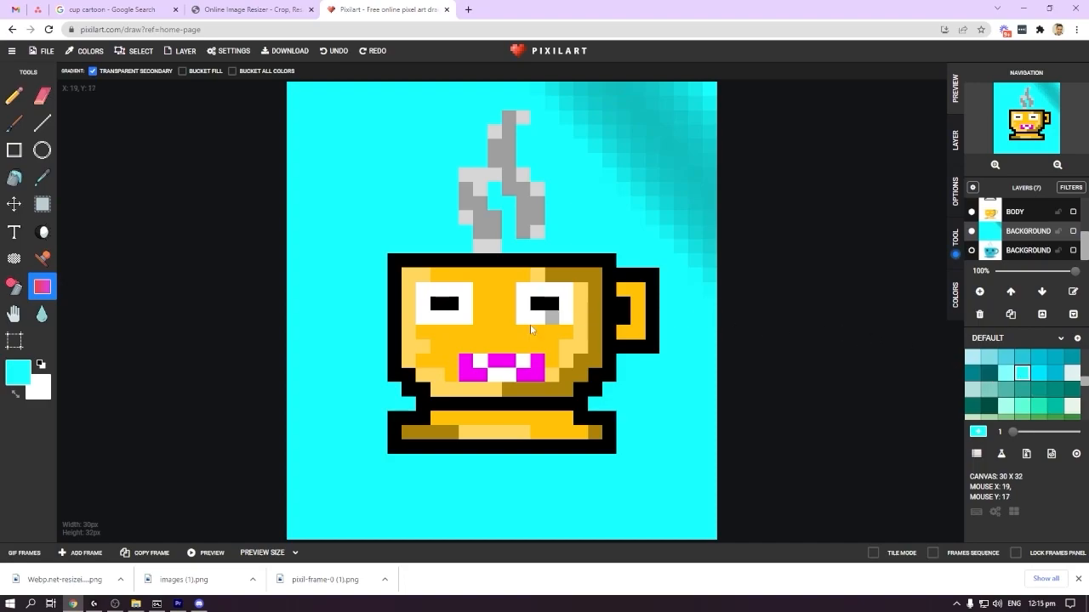
{"action": "key", "text": "ctrl+z"}
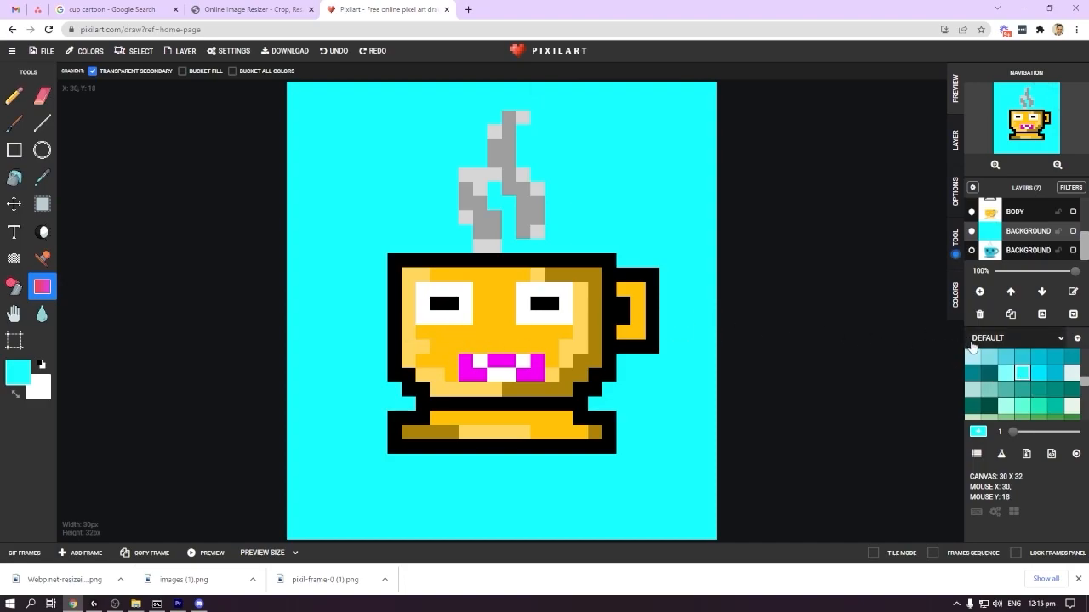
Apply crimson-pink gradients with transparent secondary to the cyan background, running inward from its upper-right and lower-left corners.
{"action": "scroll", "coordinate": [1023, 402], "scroll_direction": "up", "scroll_amount": 5}
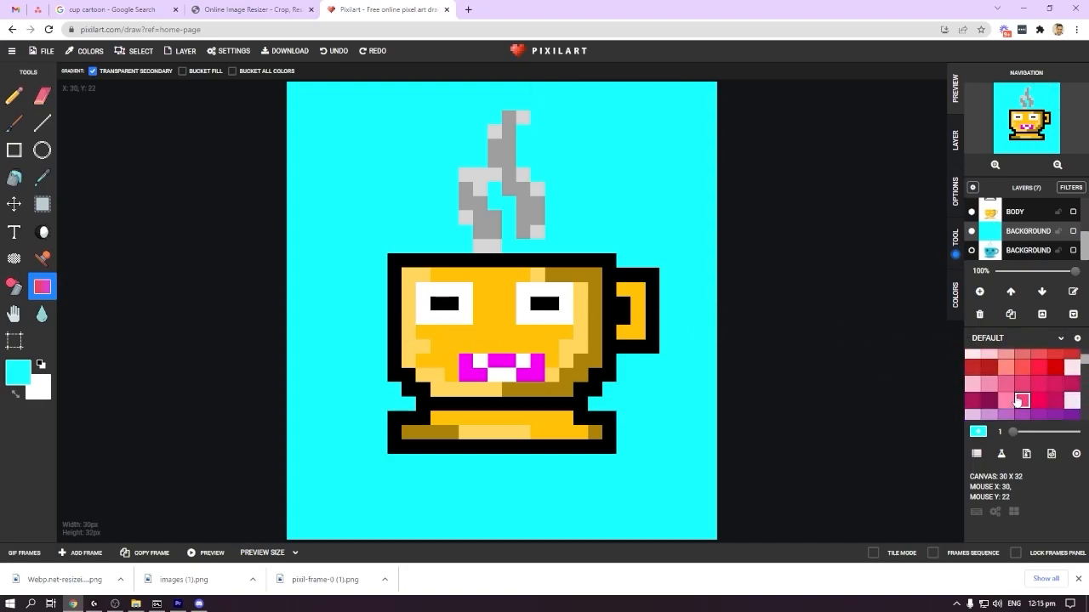
{"action": "left_click", "coordinate": [1039, 400]}
{"action": "left_click_drag", "start_coordinate": [713, 85], "coordinate": [296, 451]}
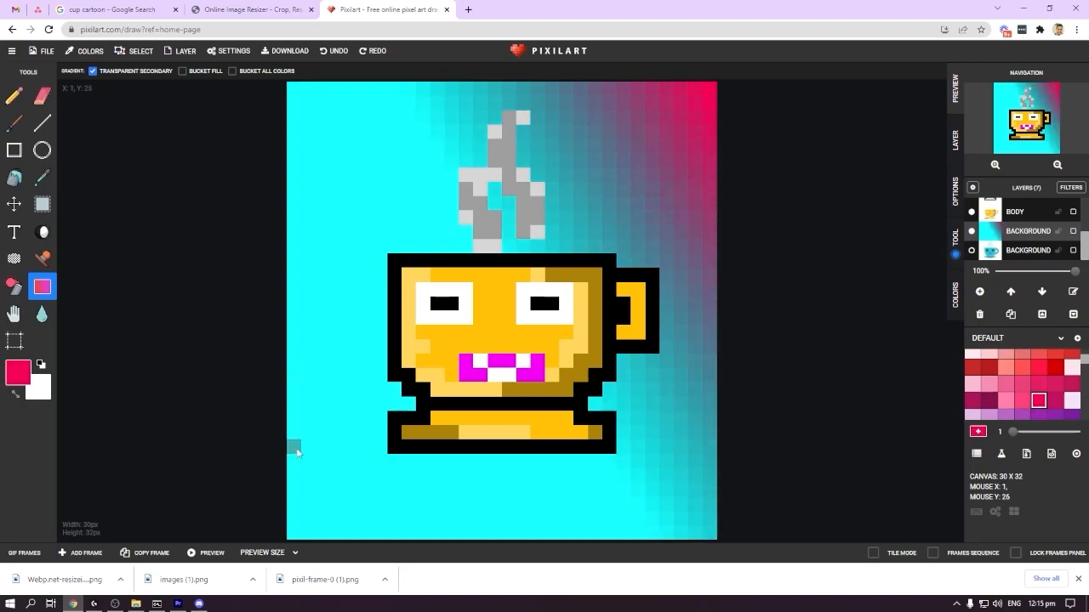
{"action": "left_click_drag", "start_coordinate": [286, 534], "coordinate": [534, 402]}
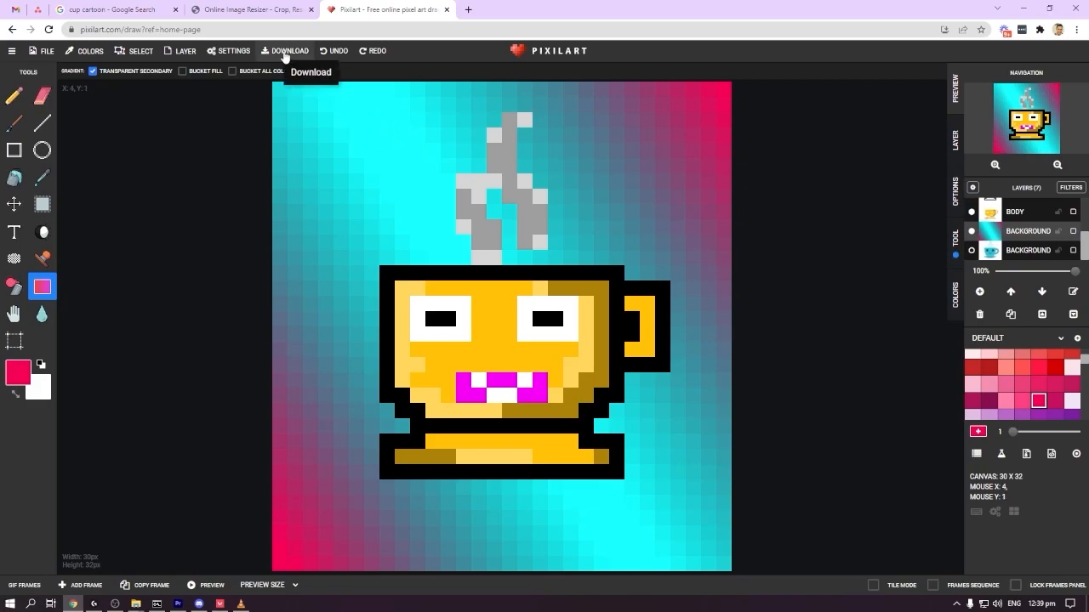
Open the download options for the finished drawing.
{"action": "left_click", "coordinate": [285, 53]}
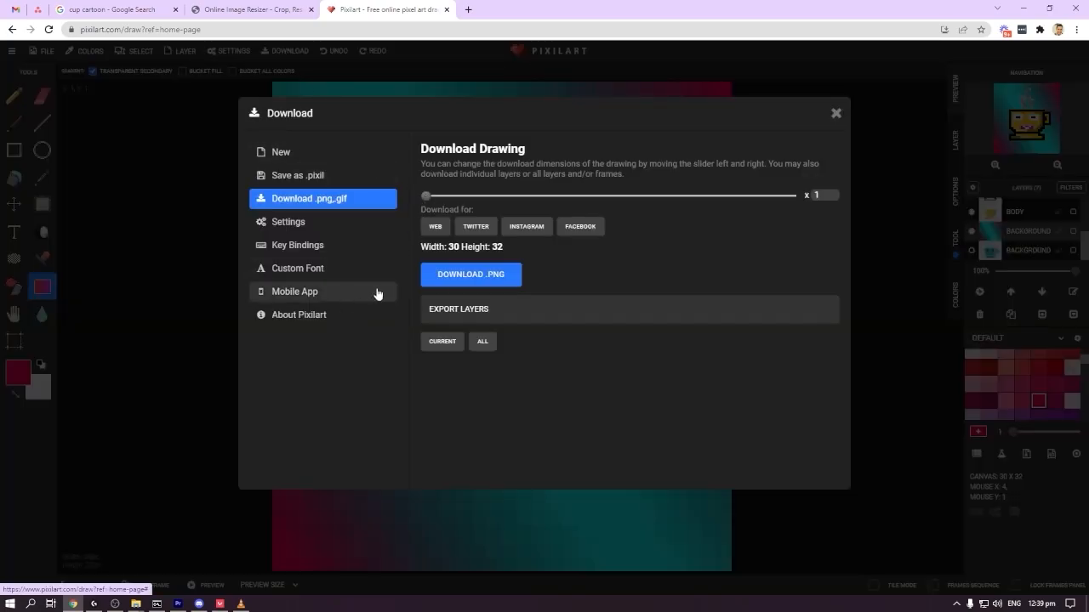